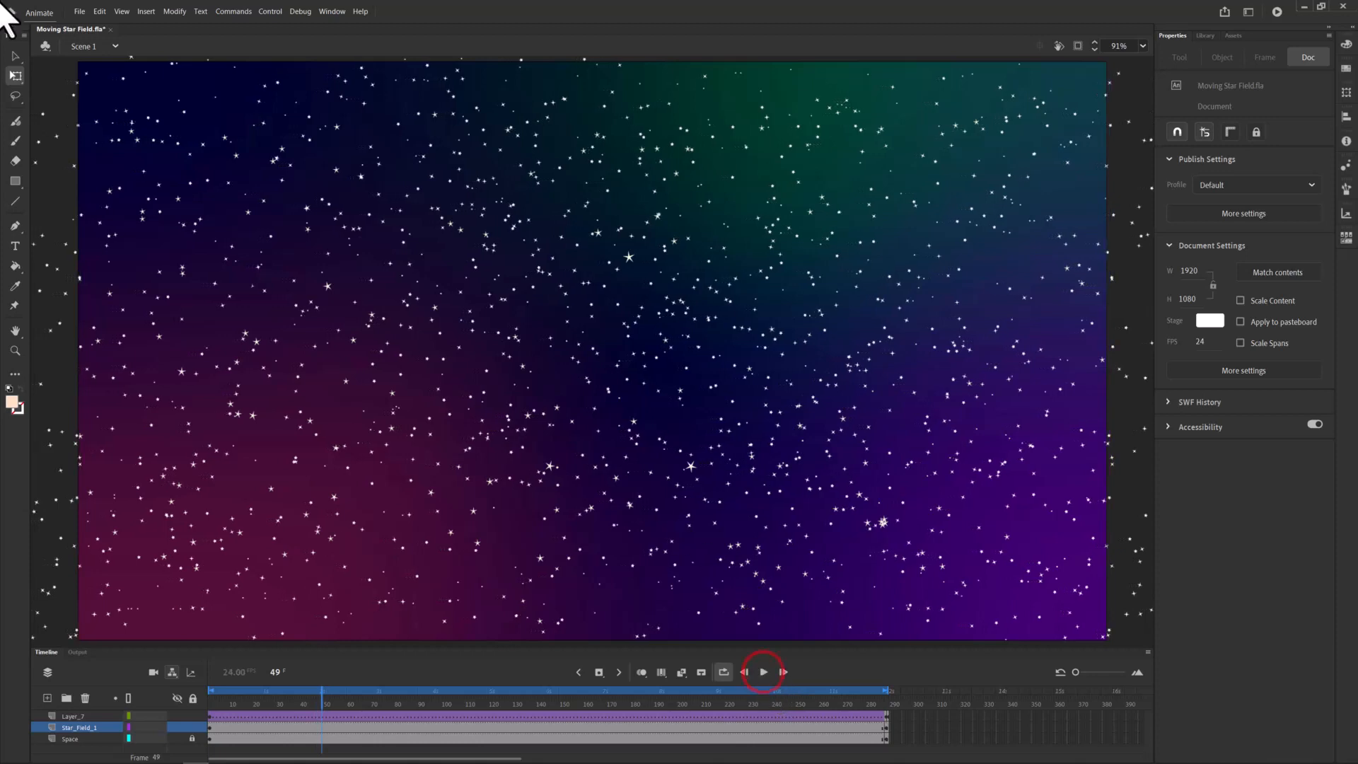
# Create a new Full HD character animation document at 1920 x 1080 and 24 fps.
pyautogui.click(80, 12)
pyautogui.click(80, 12)
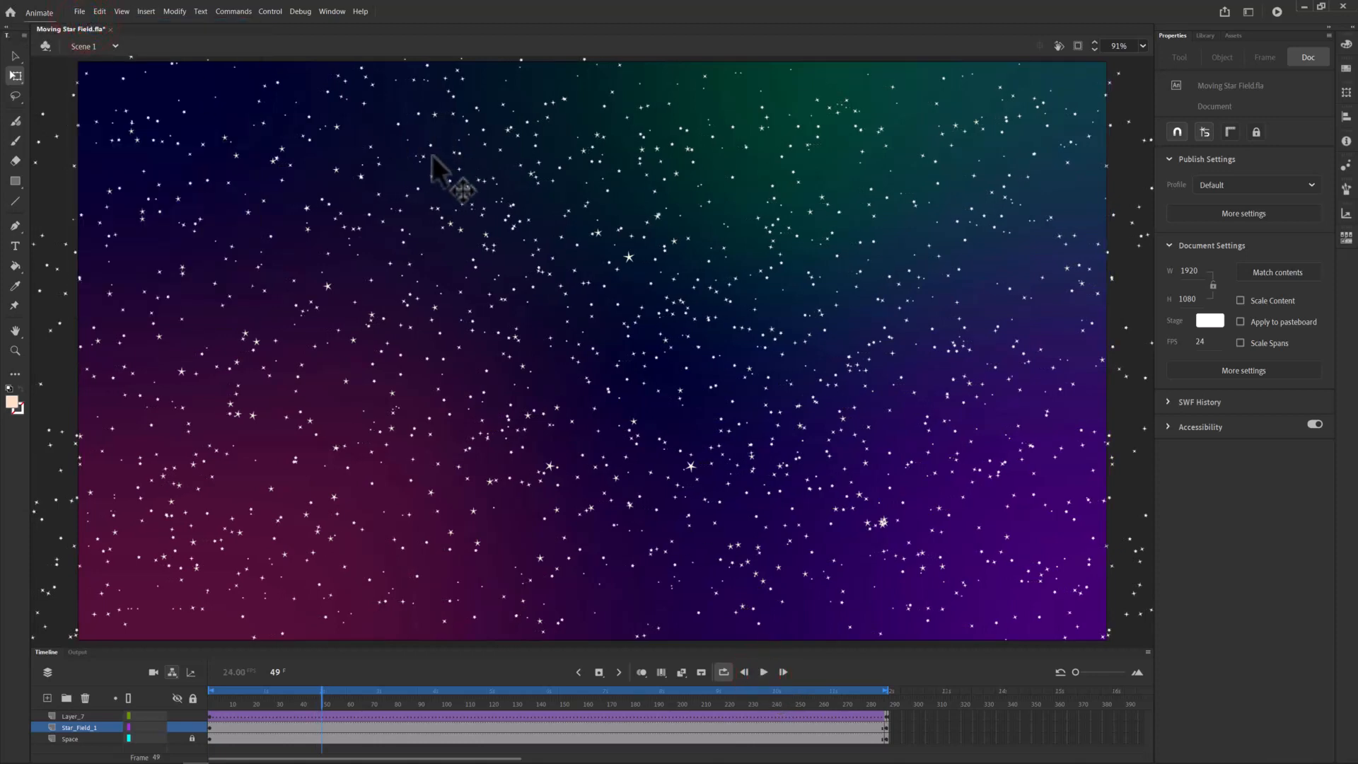
pyautogui.hotkey('ctrl', 'n')
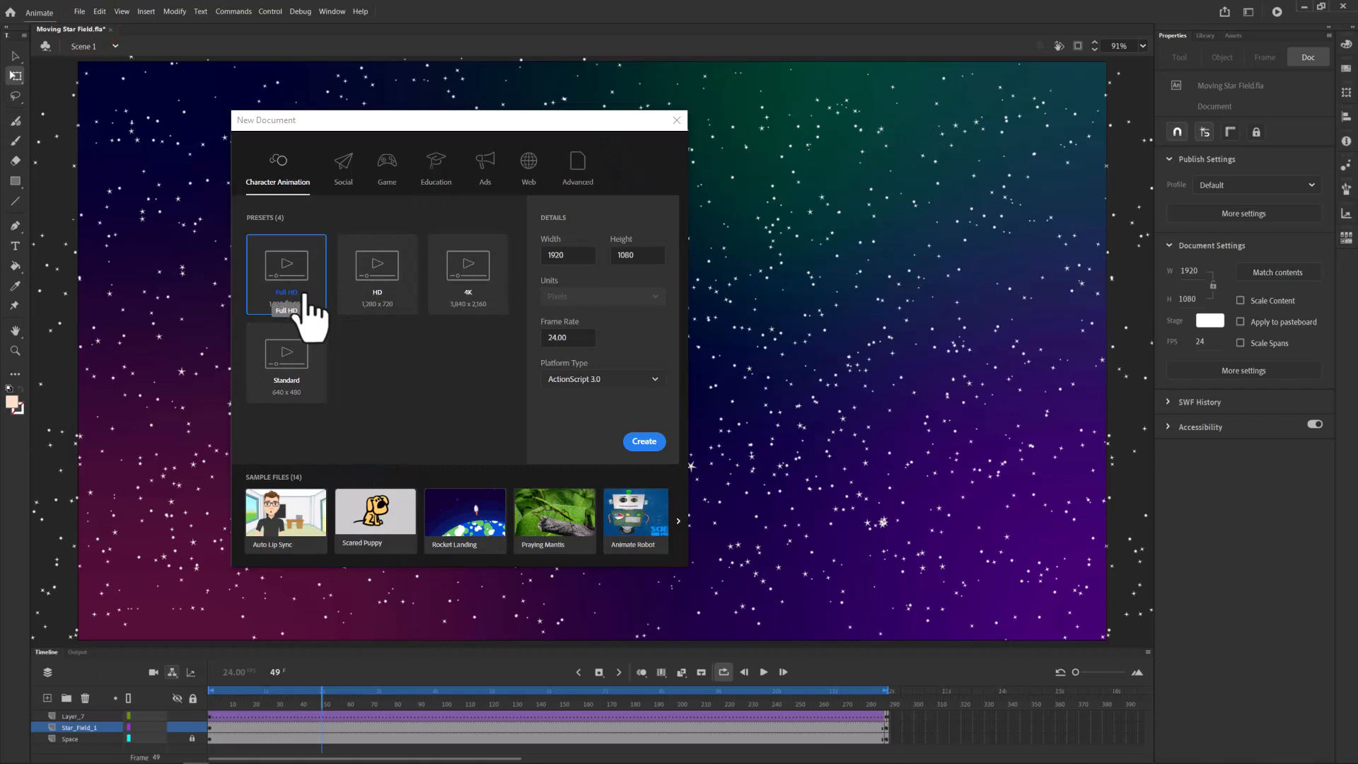
pyautogui.click(303, 294)
pyautogui.click(645, 441)
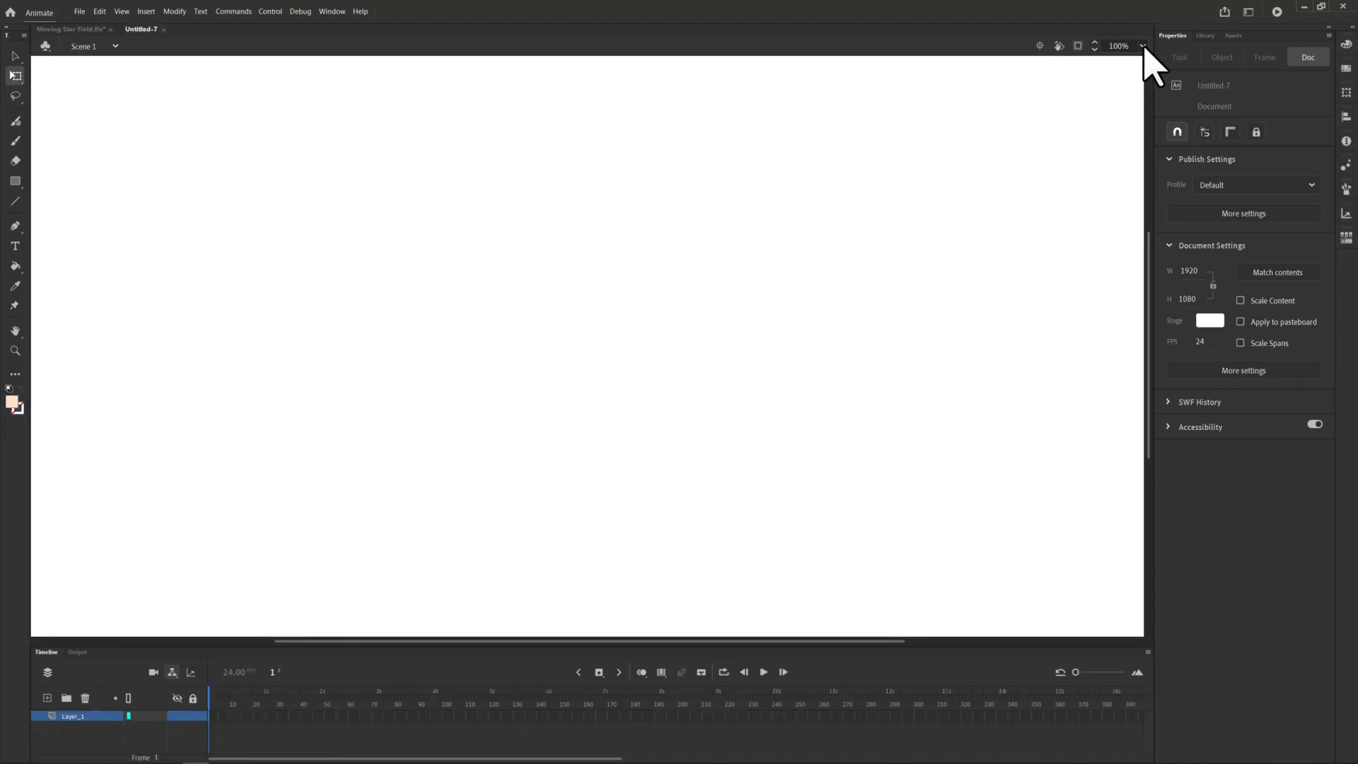
# Choose Night Sky-Freeform Gradient.ai from the Sky Freeform Gradient folder for import to the stage.
pyautogui.click(1143, 46)
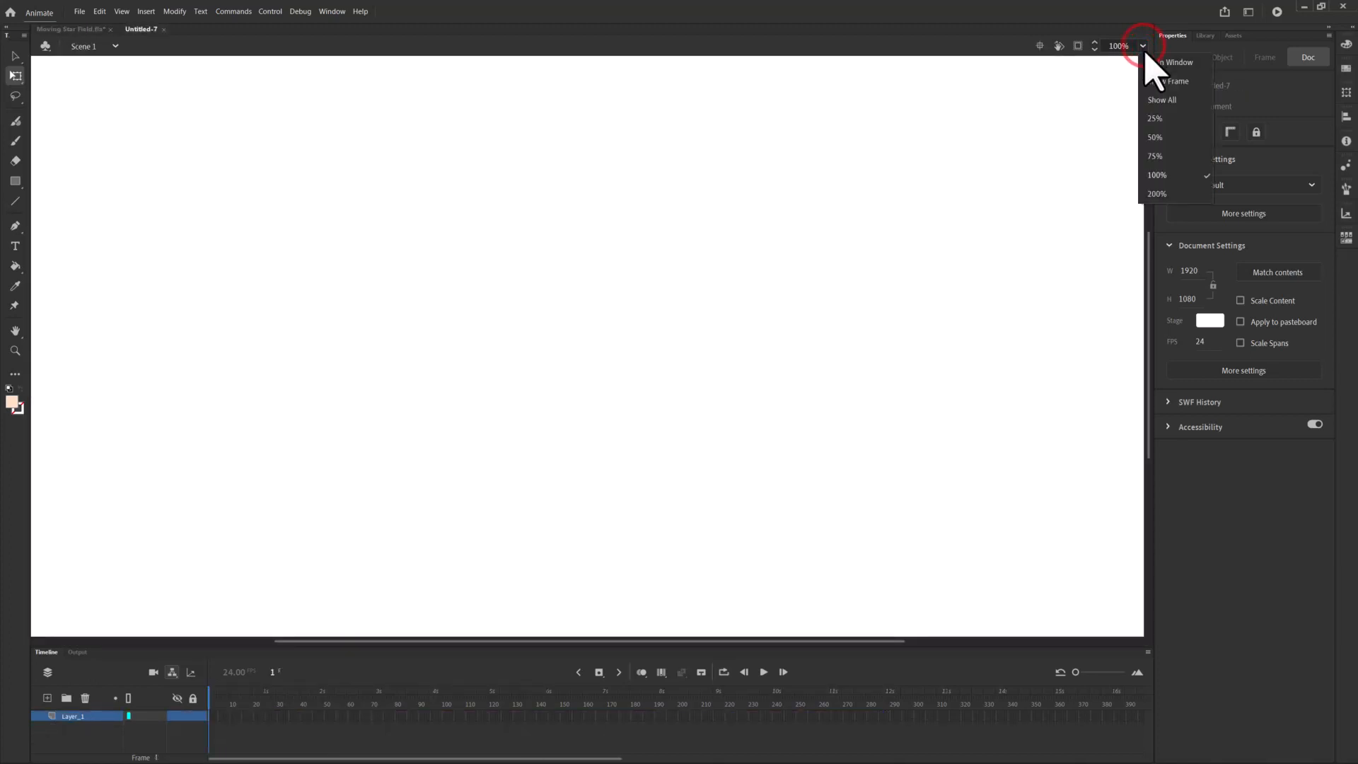
pyautogui.click(1154, 137)
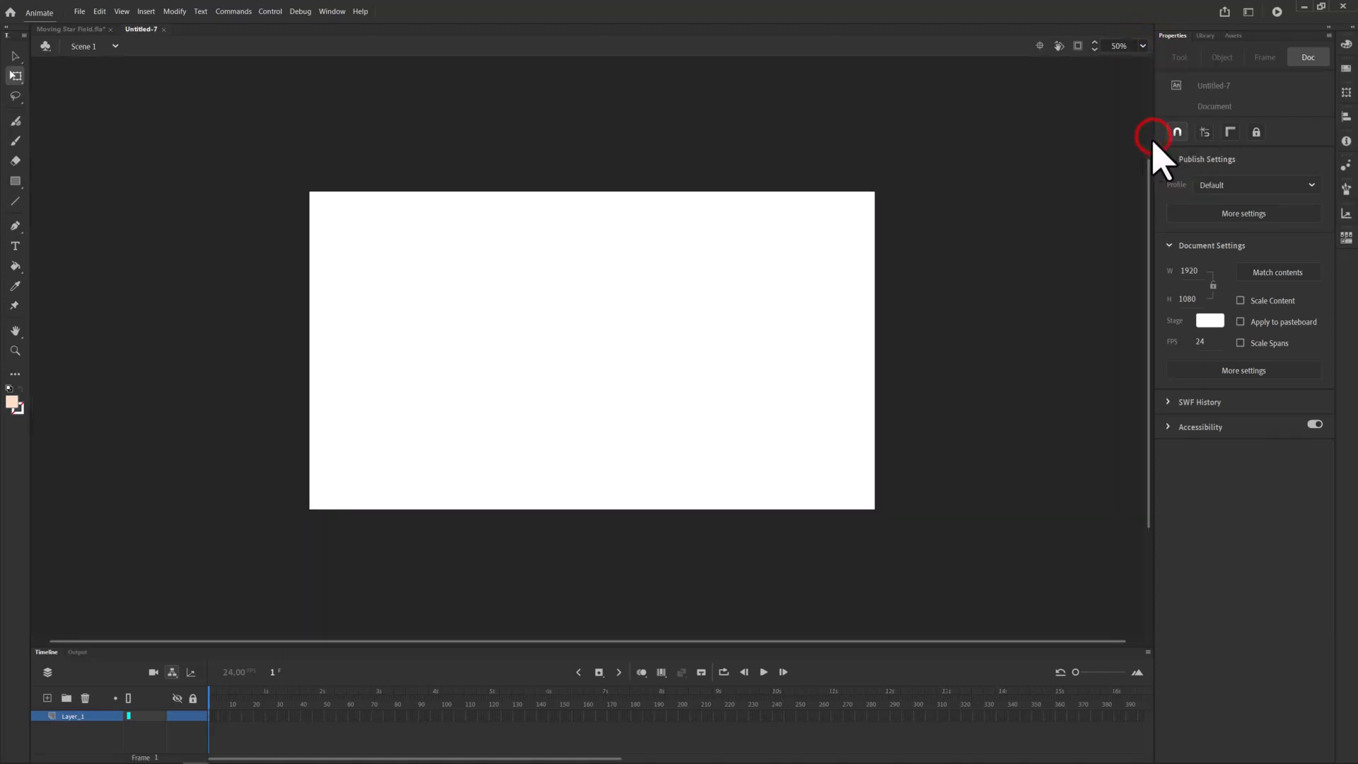
pyautogui.click(80, 12)
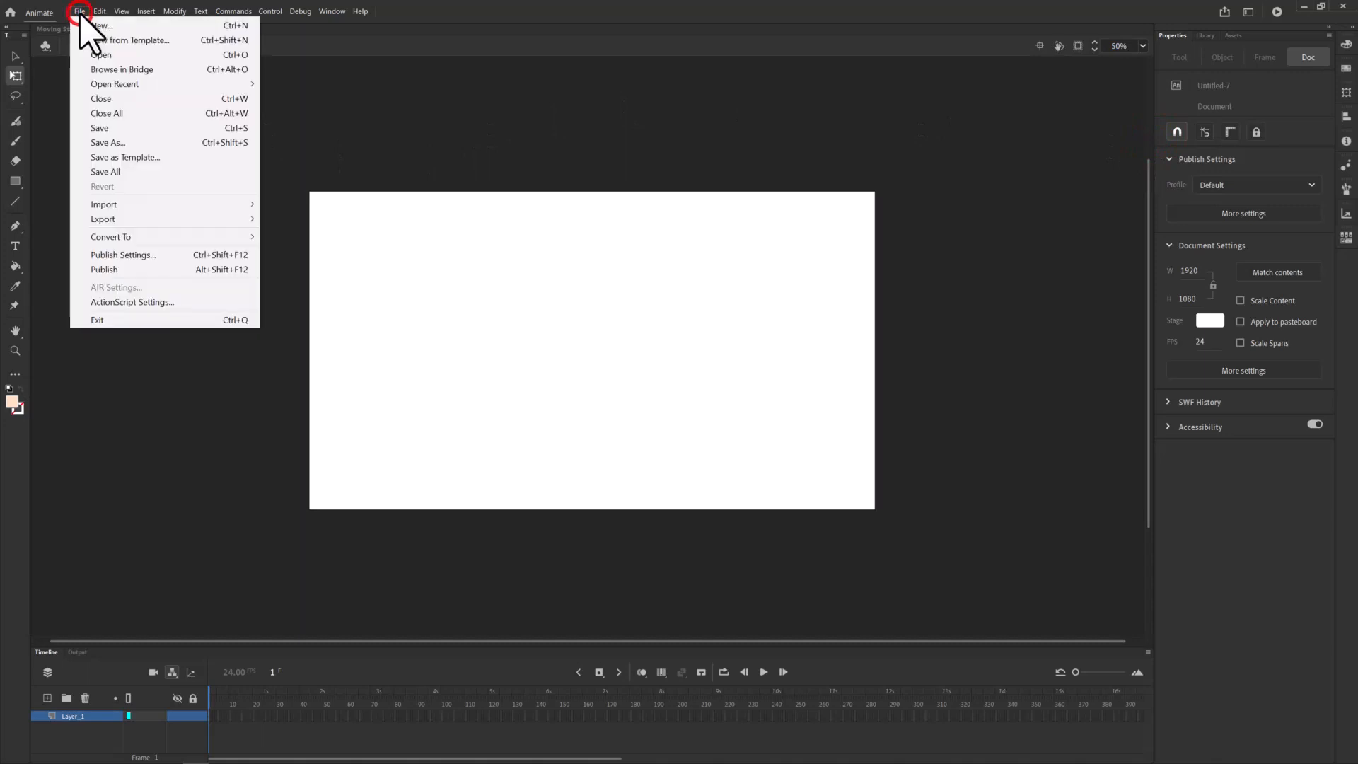
pyautogui.moveTo(131, 205)
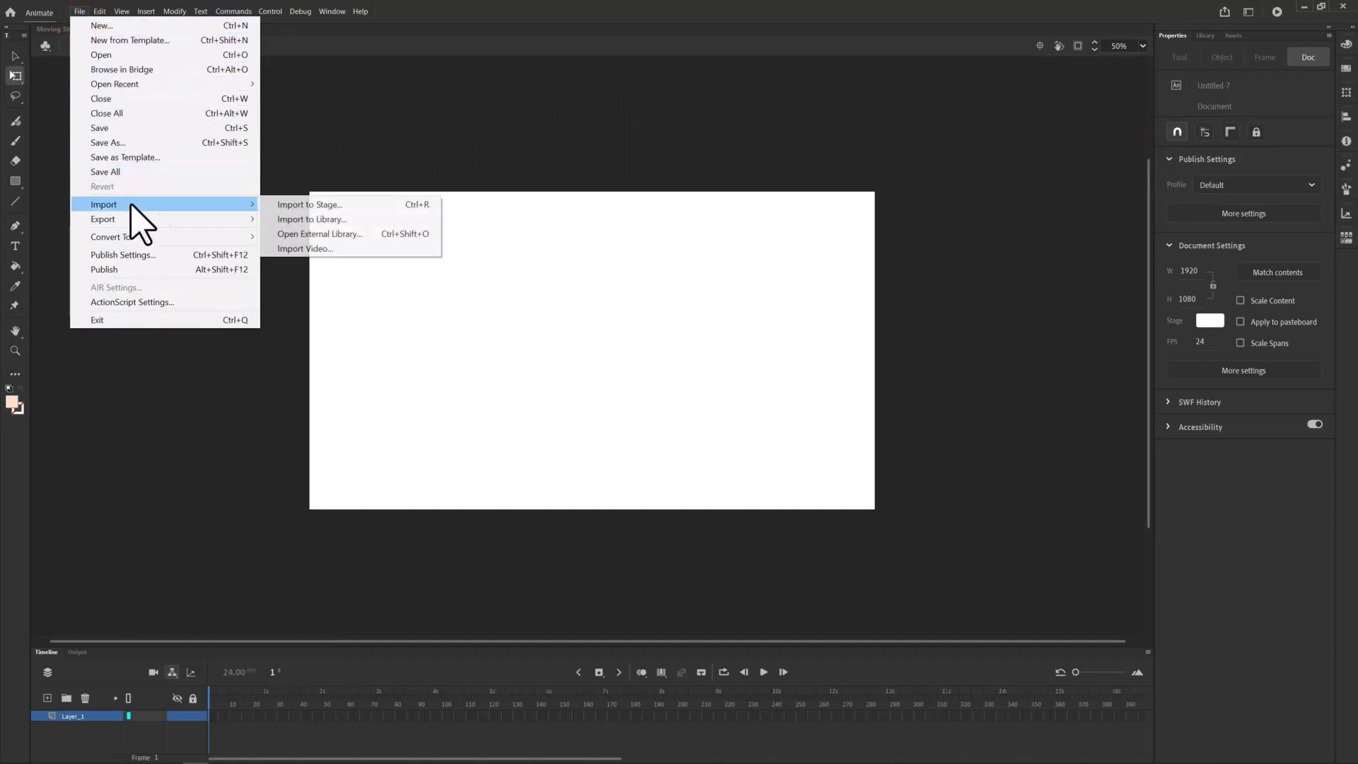
pyautogui.click(304, 206)
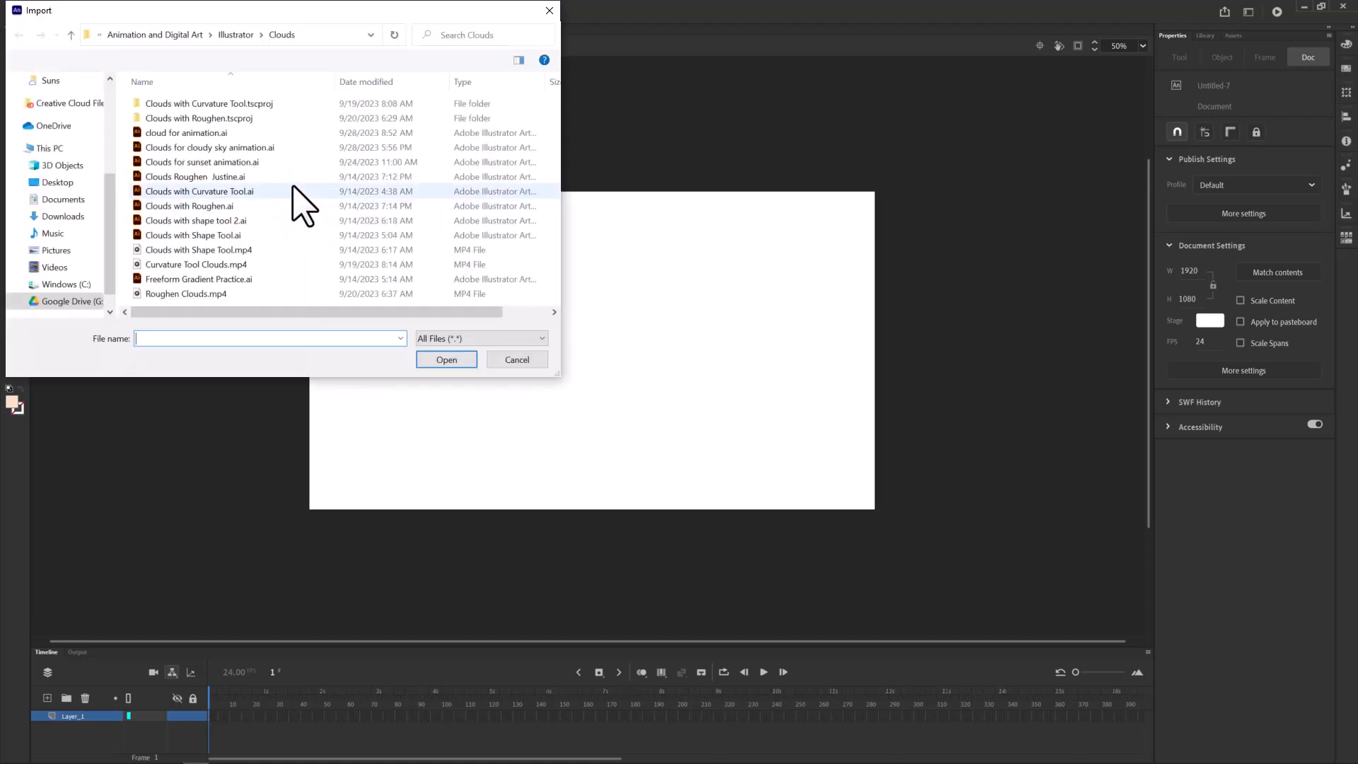
pyautogui.click(234, 35)
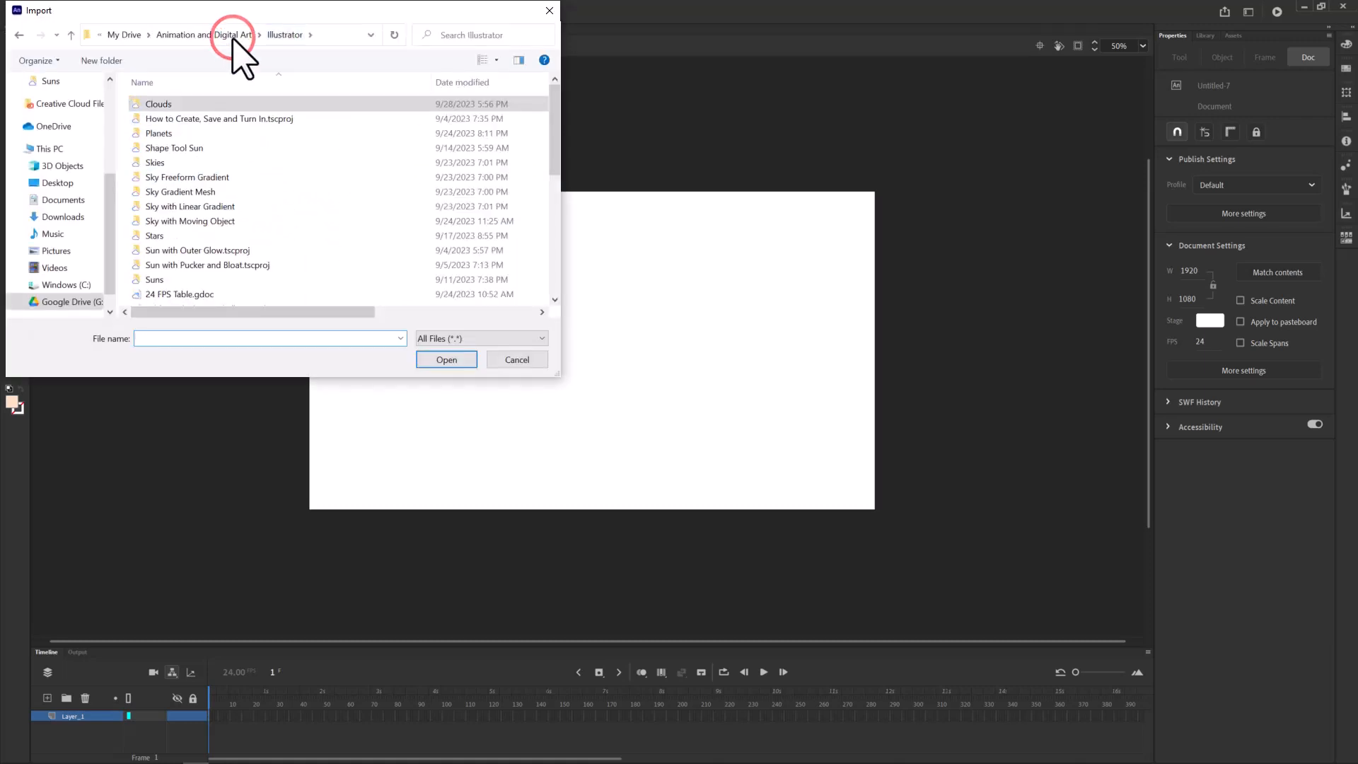
pyautogui.doubleClick(198, 163)
pyautogui.click(203, 163)
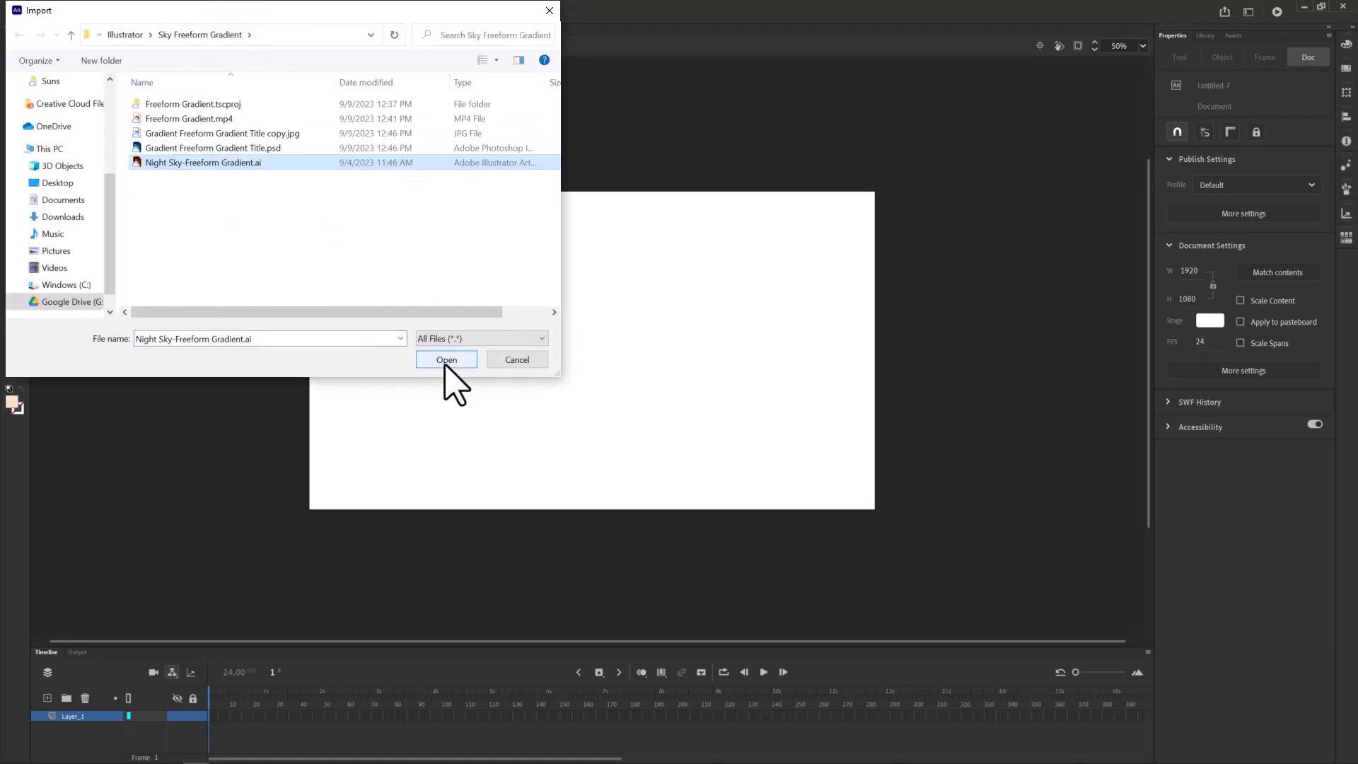
pyautogui.click(446, 361)
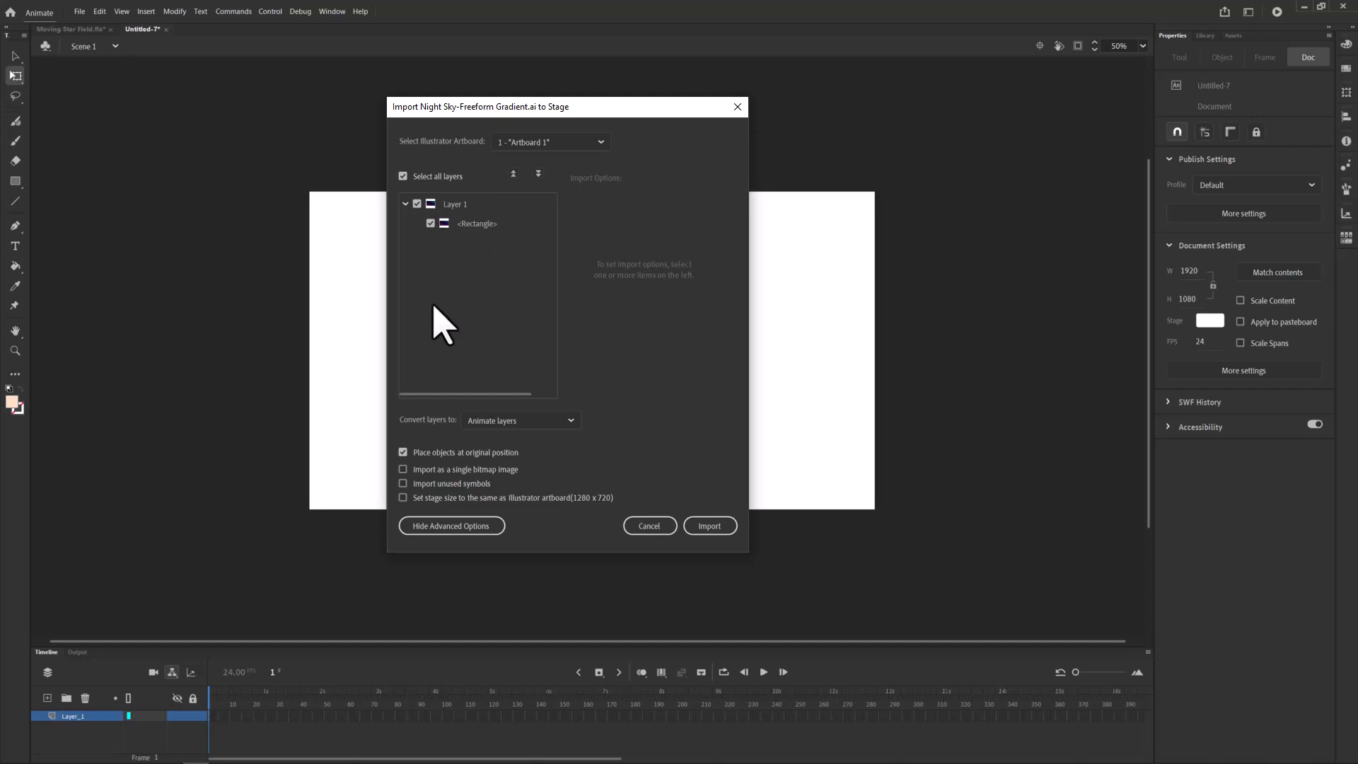
# Import the night sky artwork as a single bitmap image and scale it to fill the whole stage.
pyautogui.click(403, 470)
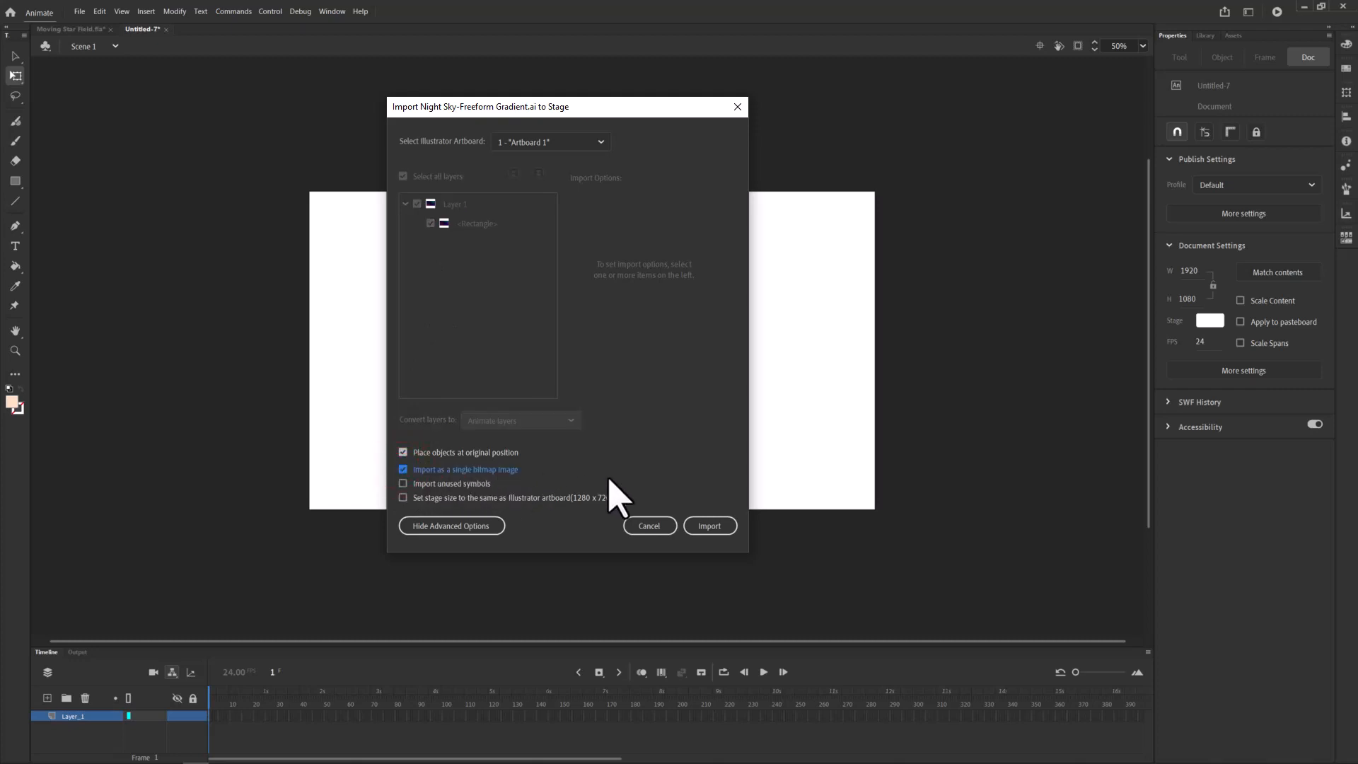
pyautogui.click(717, 525)
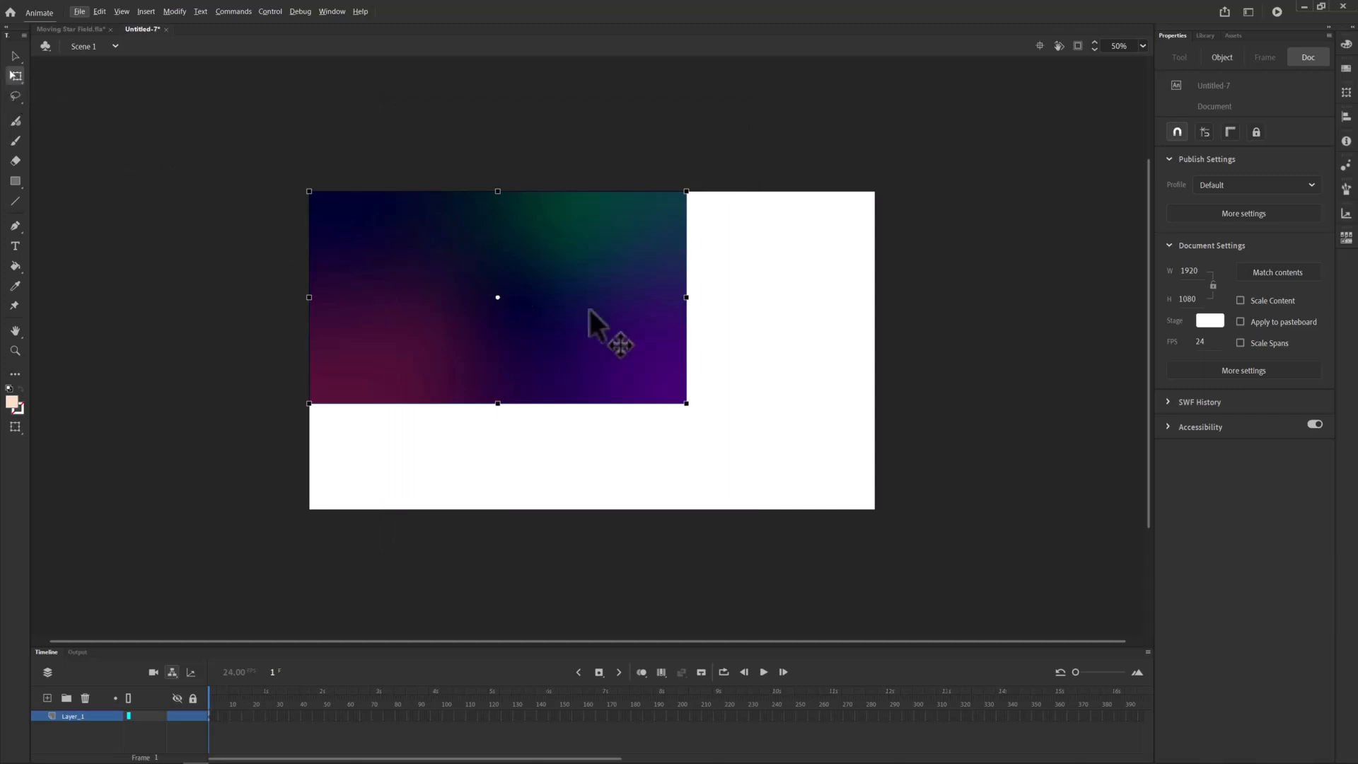
pyautogui.moveTo(685, 402); pyautogui.dragTo(875, 507)
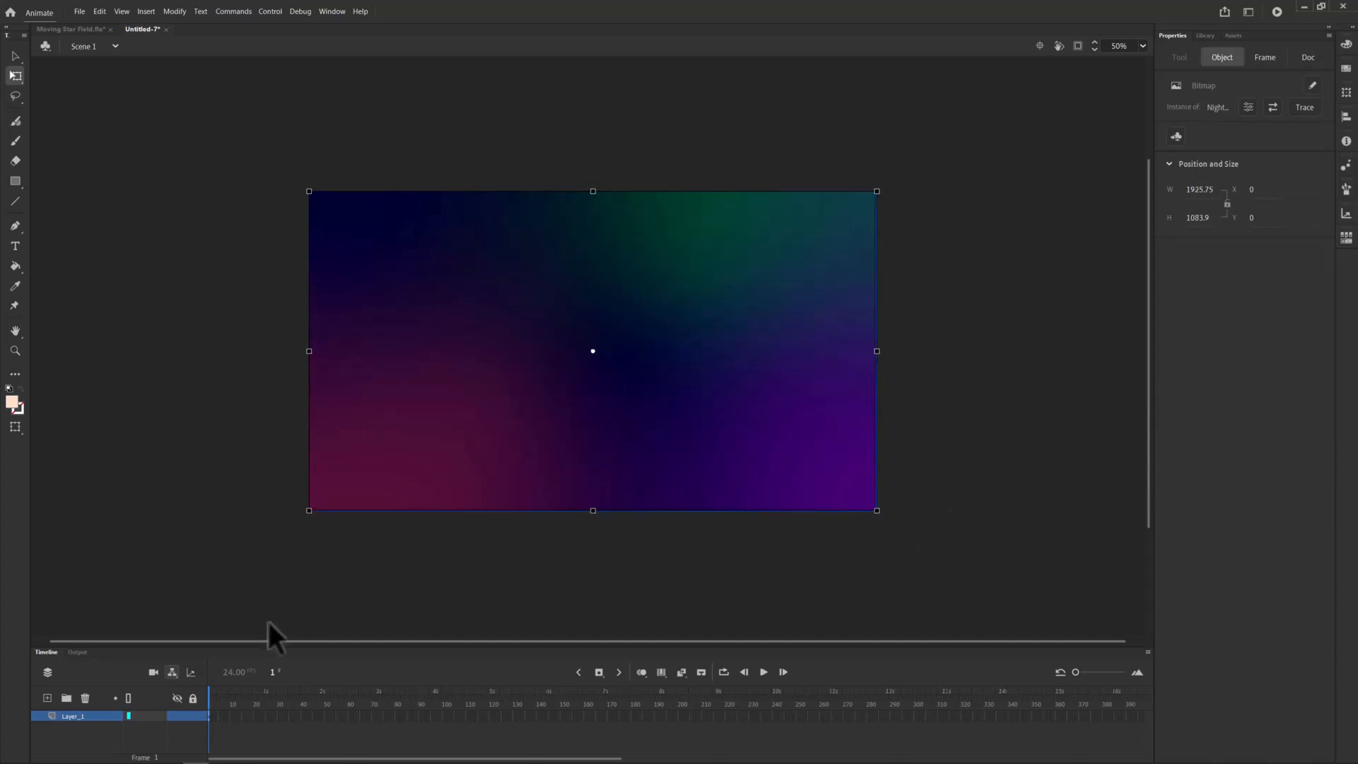
# Rename the background layer to Sky and lock it.
pyautogui.doubleClick(71, 716)
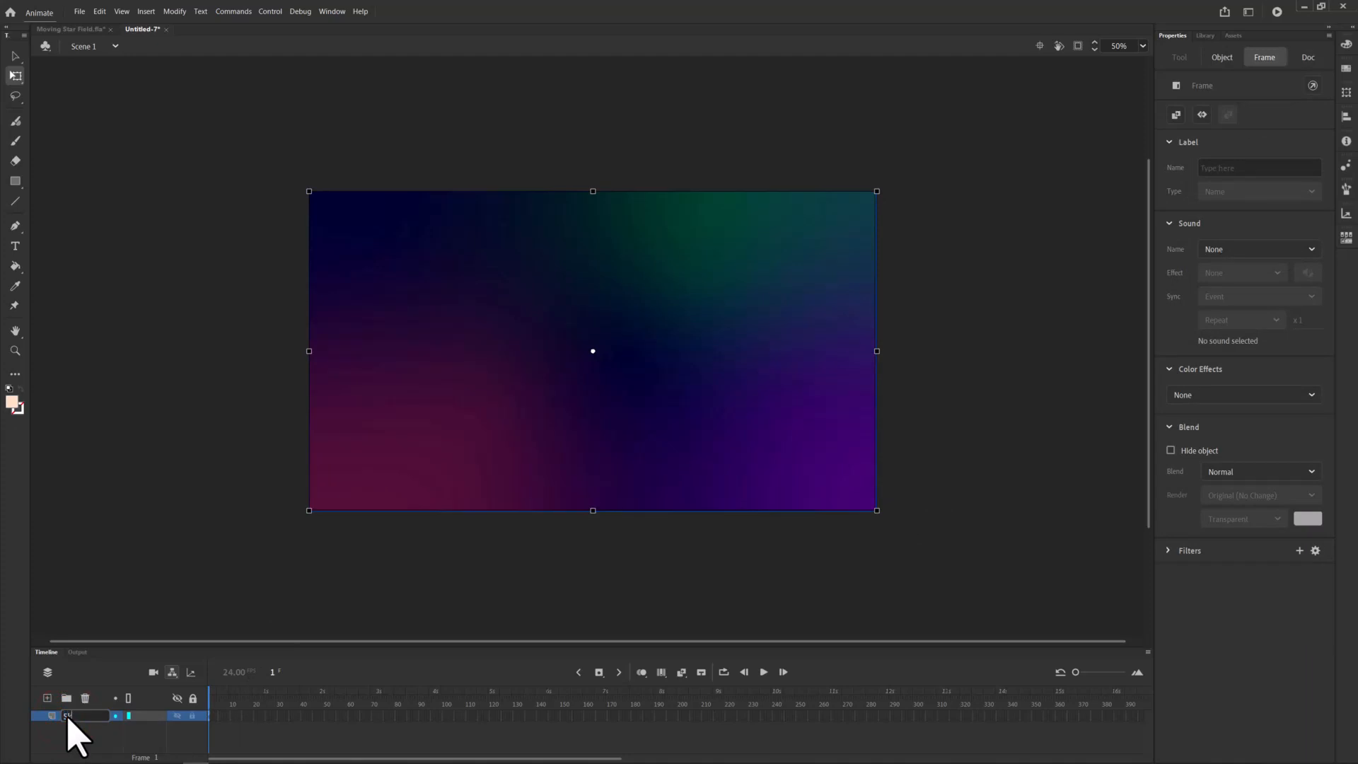
pyautogui.click(191, 716)
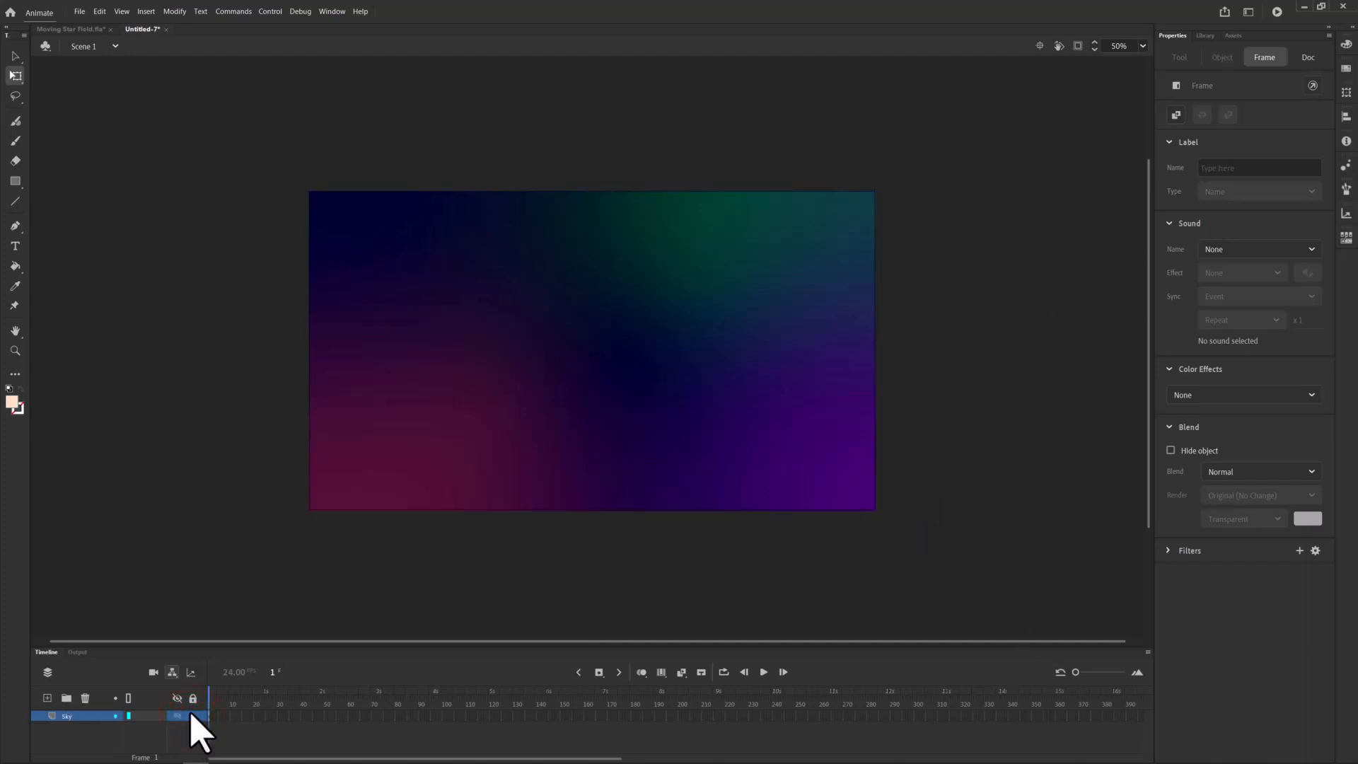
# Add a layer above Sky and choose Pointy Star Brush.ai from the Stars folder for import to the stage.
pyautogui.click(47, 699)
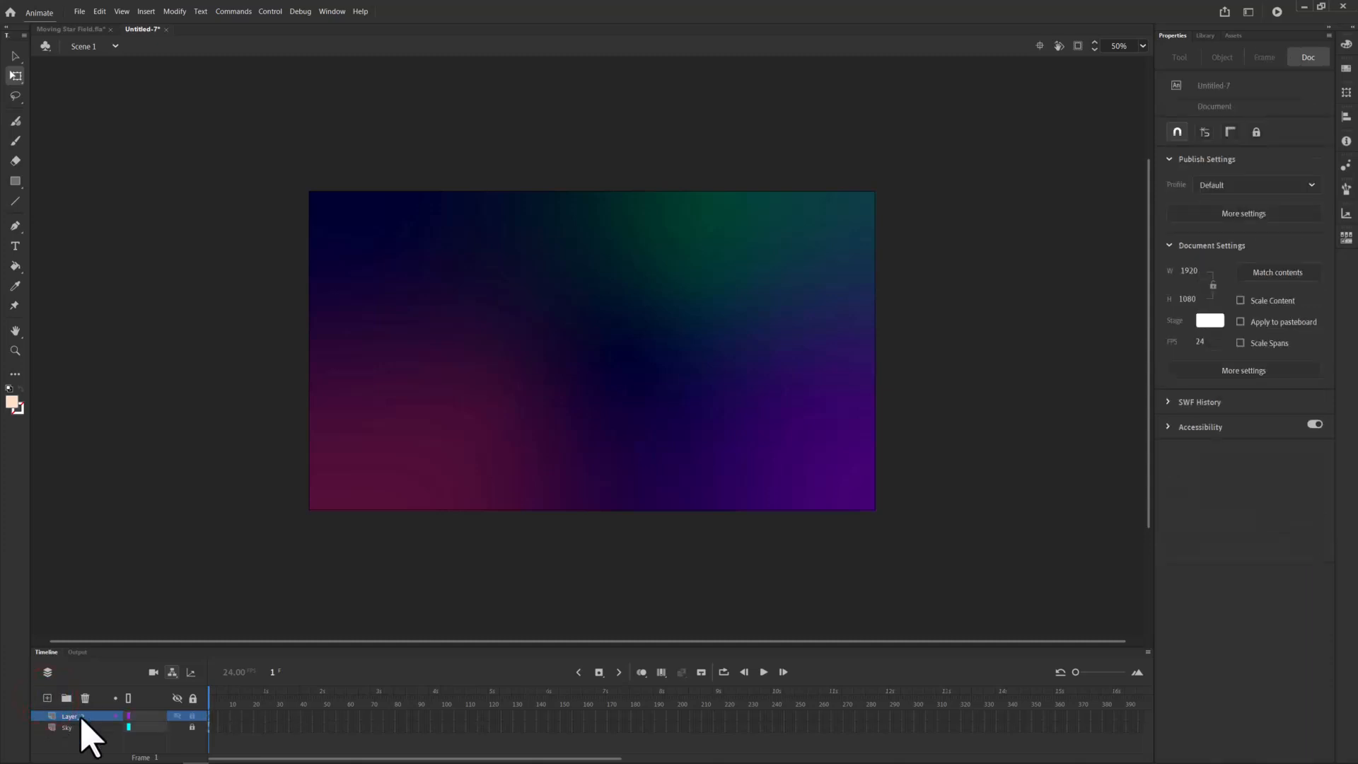
pyautogui.click(80, 11)
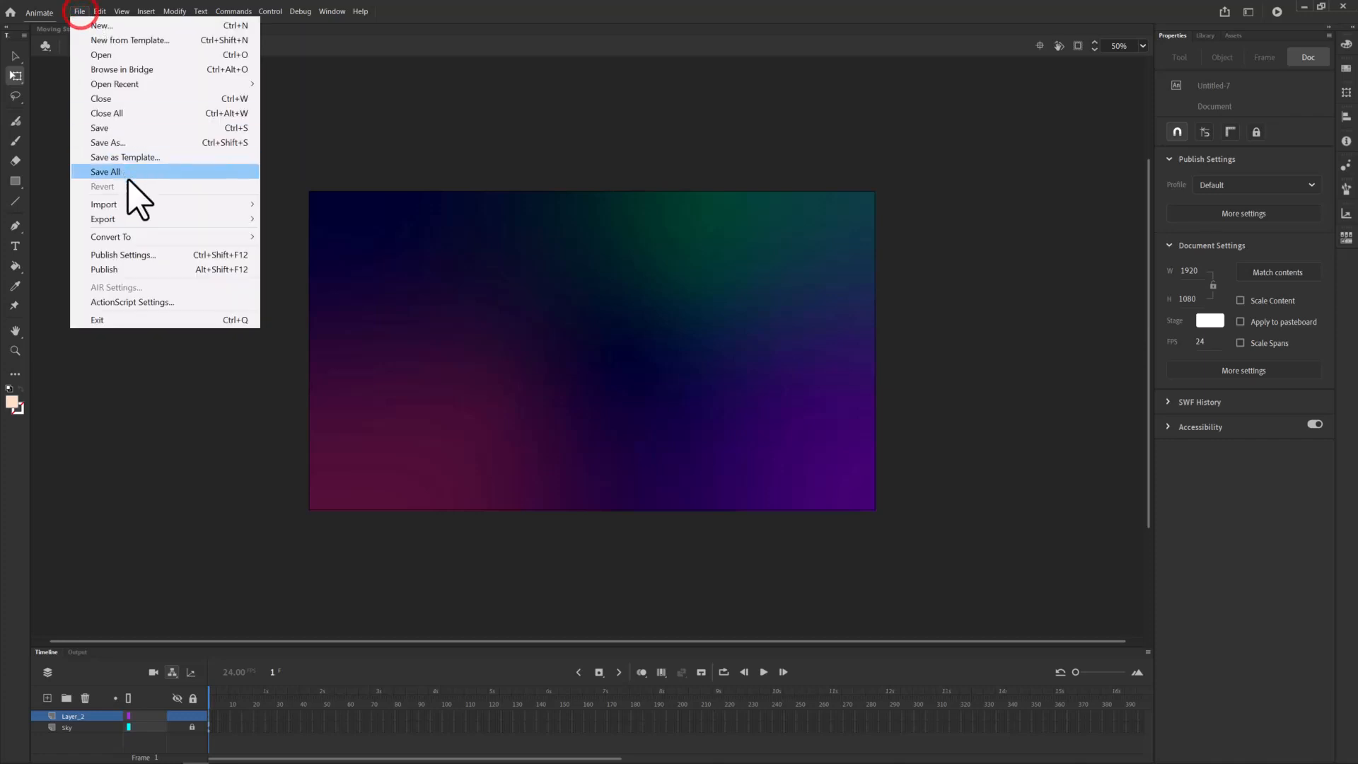
pyautogui.moveTo(204, 209)
pyautogui.click(286, 205)
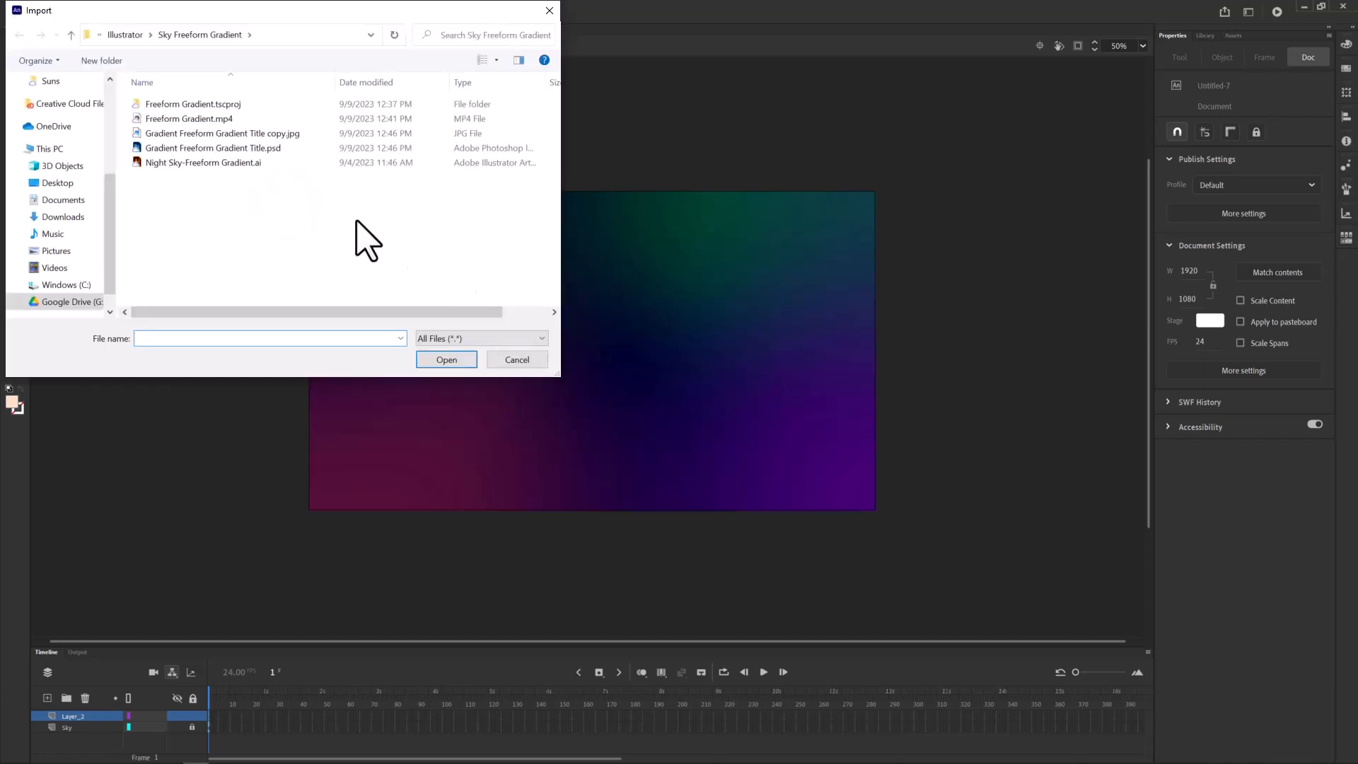
pyautogui.click(126, 36)
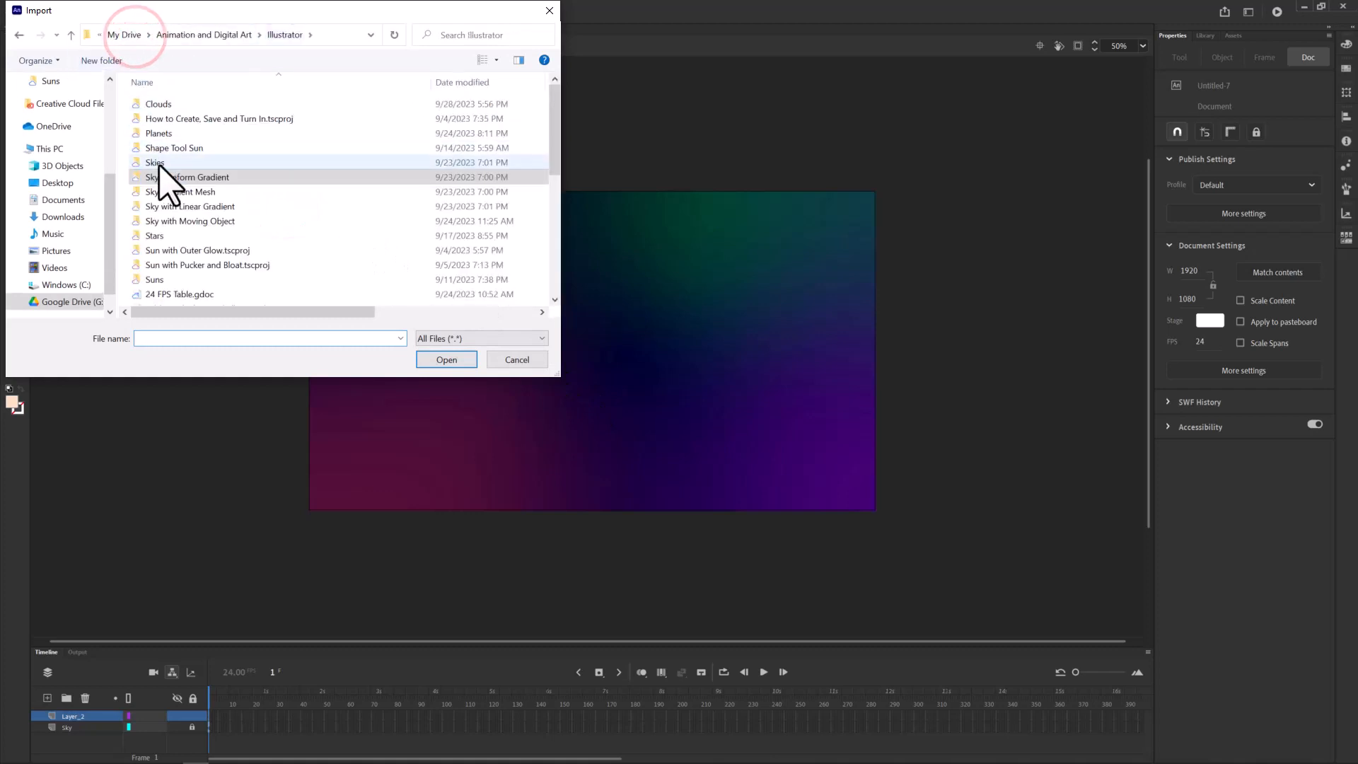
pyautogui.doubleClick(154, 236)
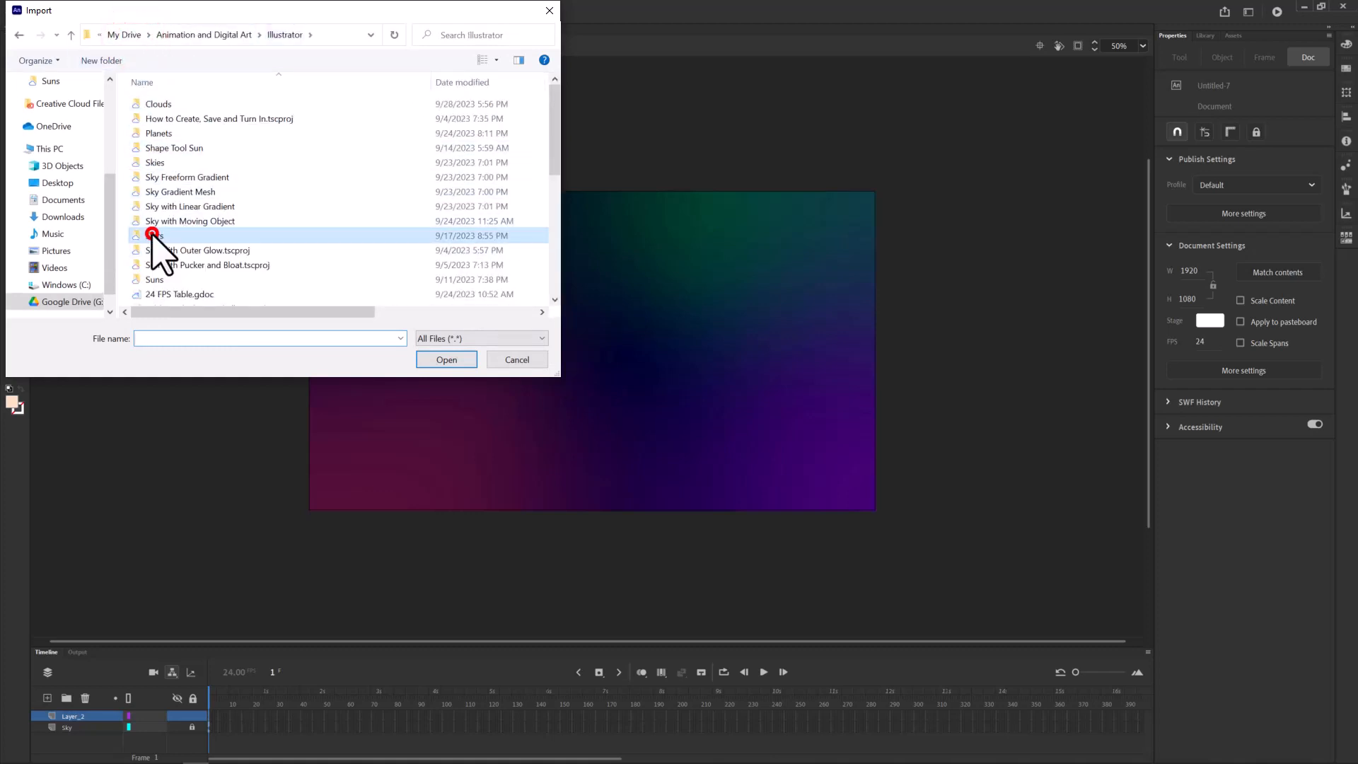
pyautogui.doubleClick(152, 237)
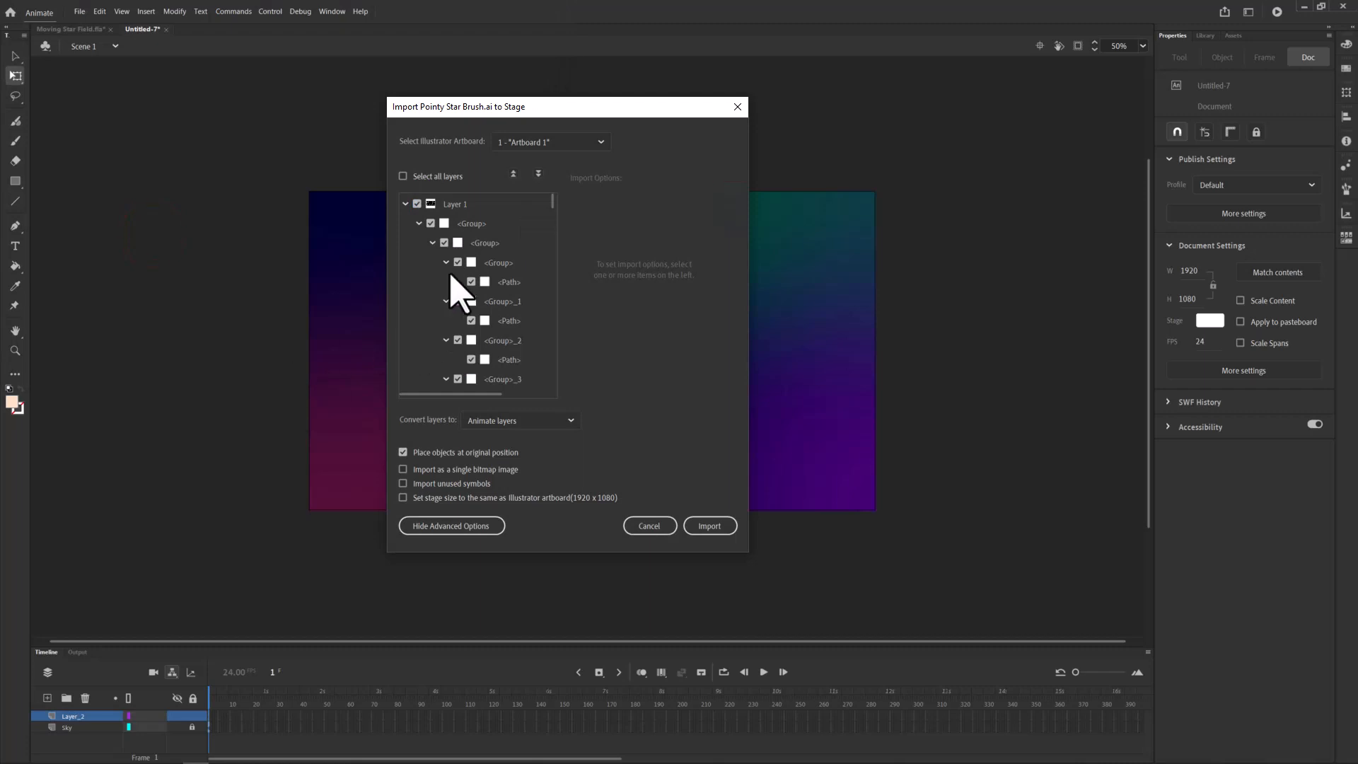
# Import the pointy stars as a single bitmap image, leaving out the rectangle background.
pyautogui.click(418, 224)
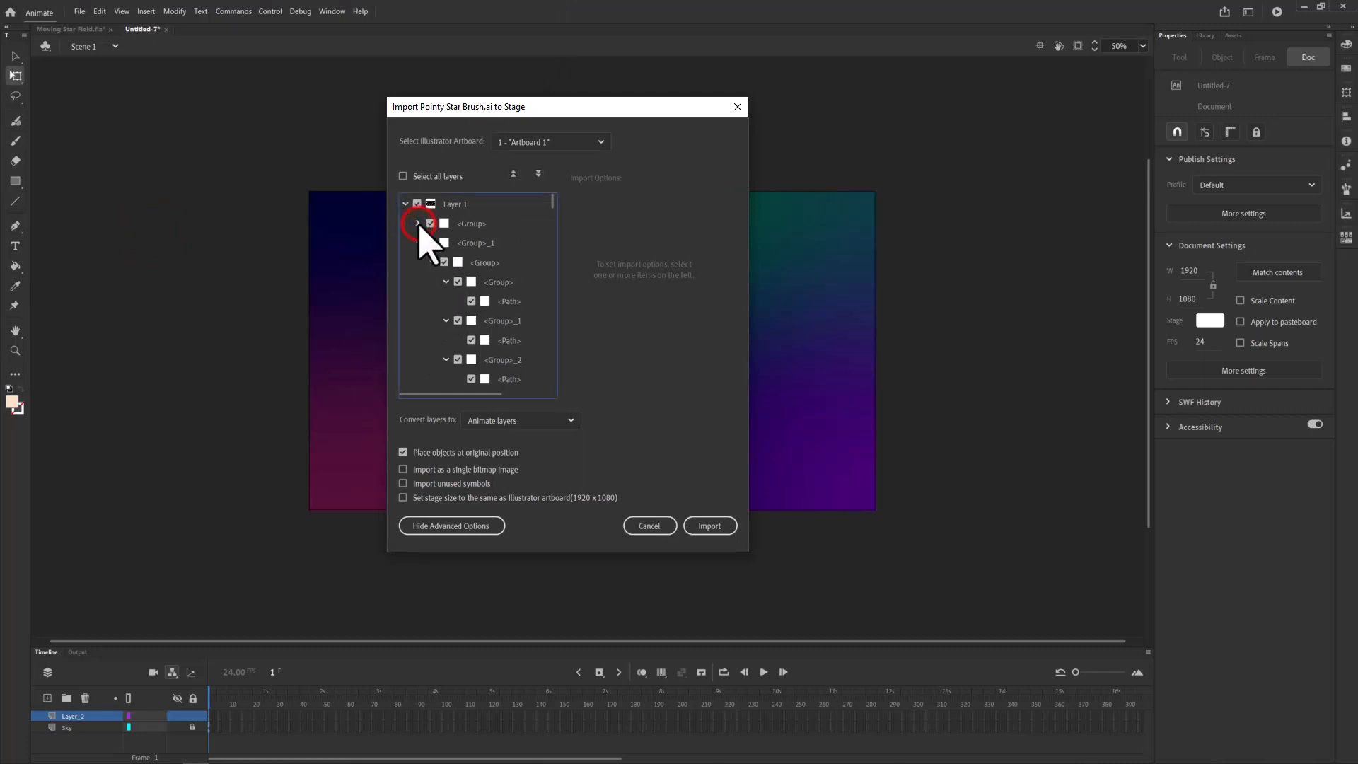
pyautogui.click(417, 242)
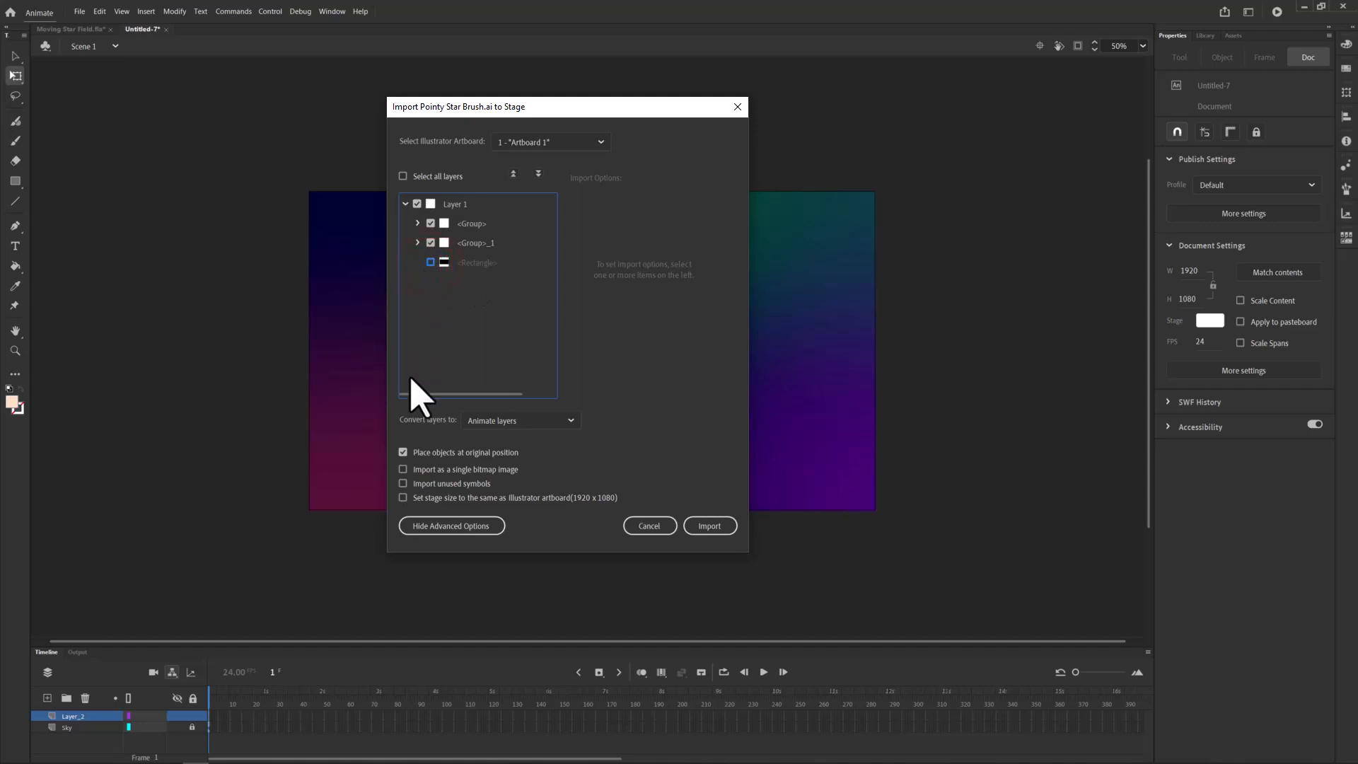
pyautogui.click(402, 469)
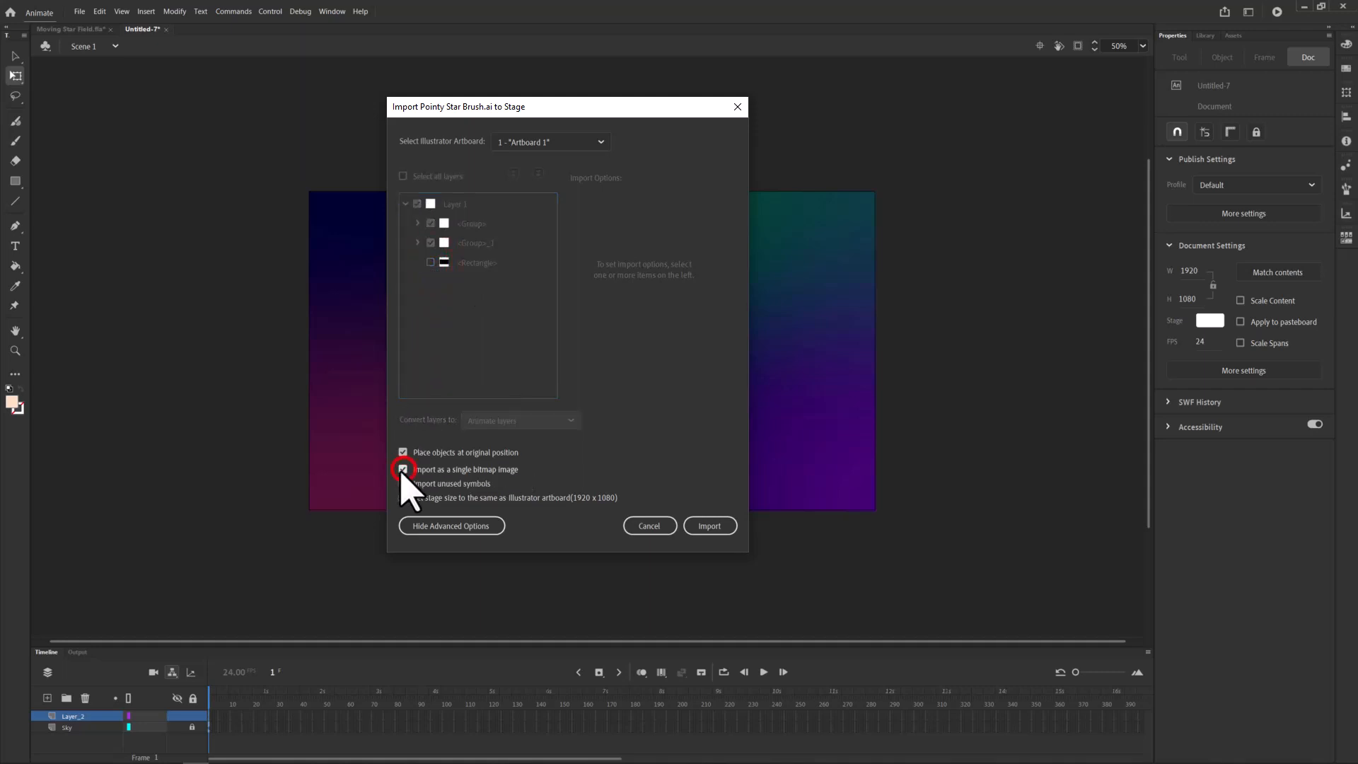
pyautogui.click(713, 529)
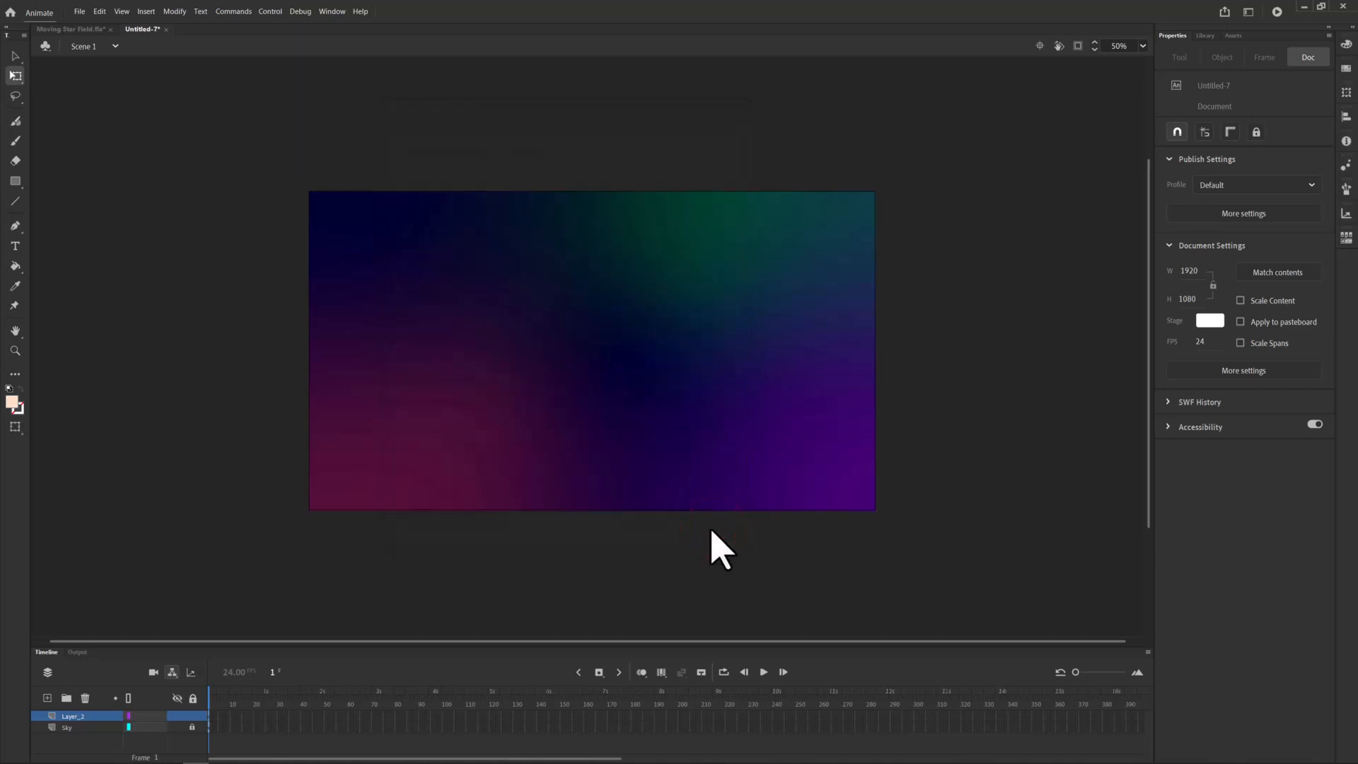
# Lock the pointy star layer and rename it Star 1.
pyautogui.click(191, 716)
pyautogui.doubleClick(76, 716)
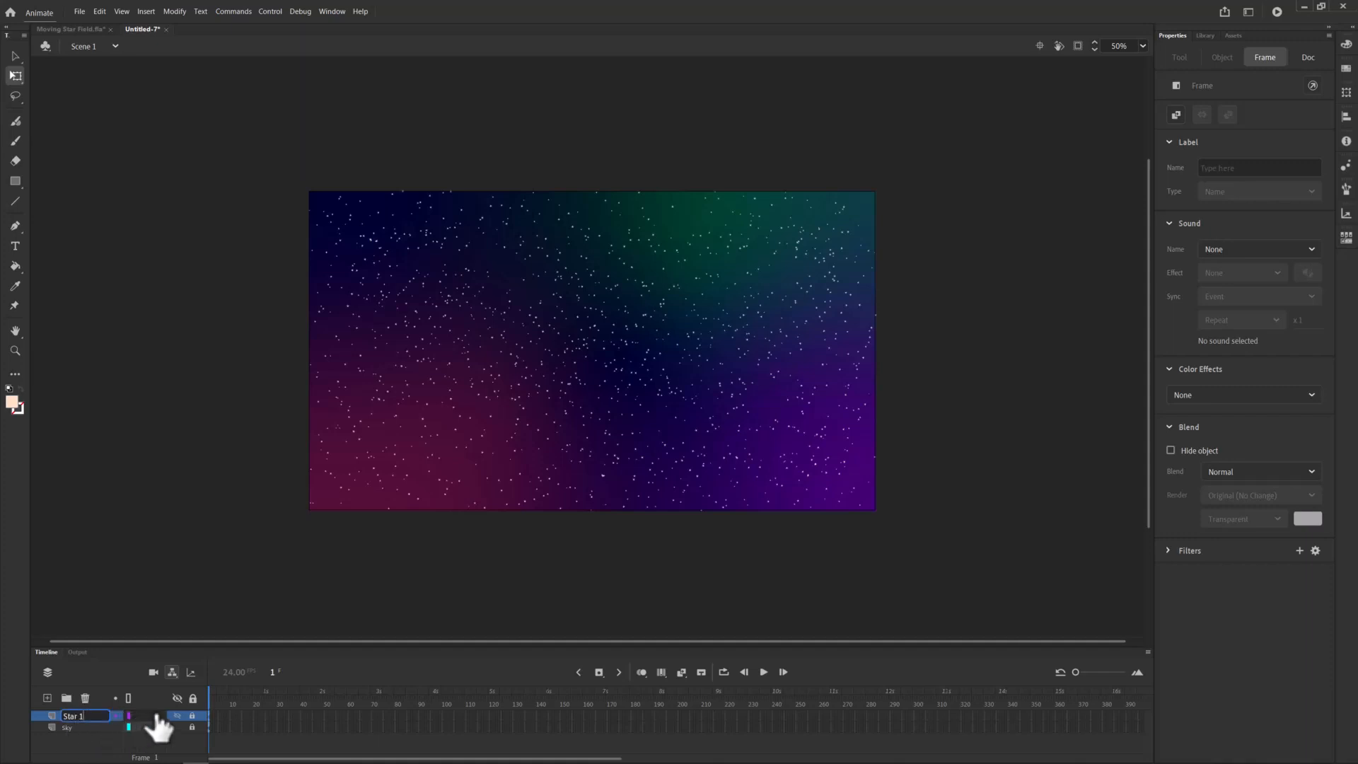
pyautogui.press('Return')
# Add another layer above the first stars and choose Star Brush.ai from the Stars folder for import to the stage.
pyautogui.click(46, 698)
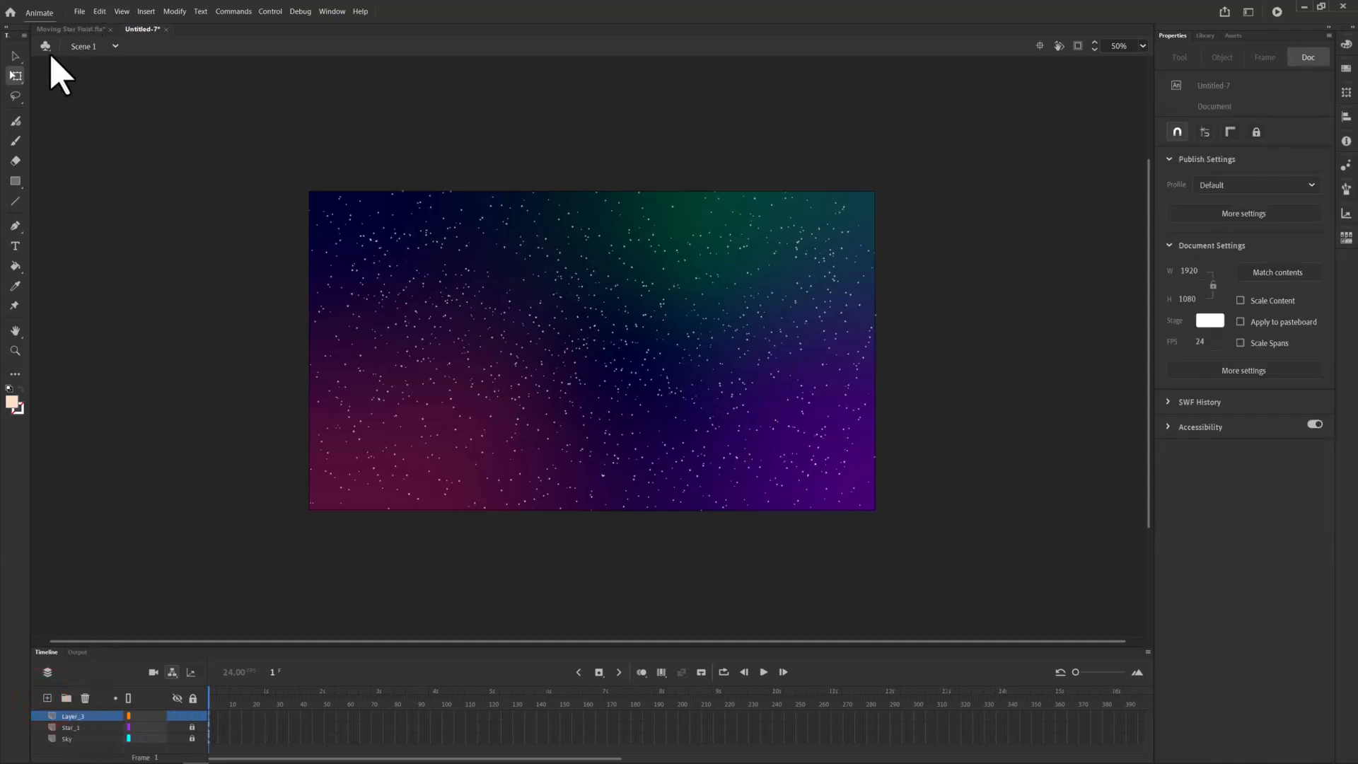
pyautogui.click(77, 17)
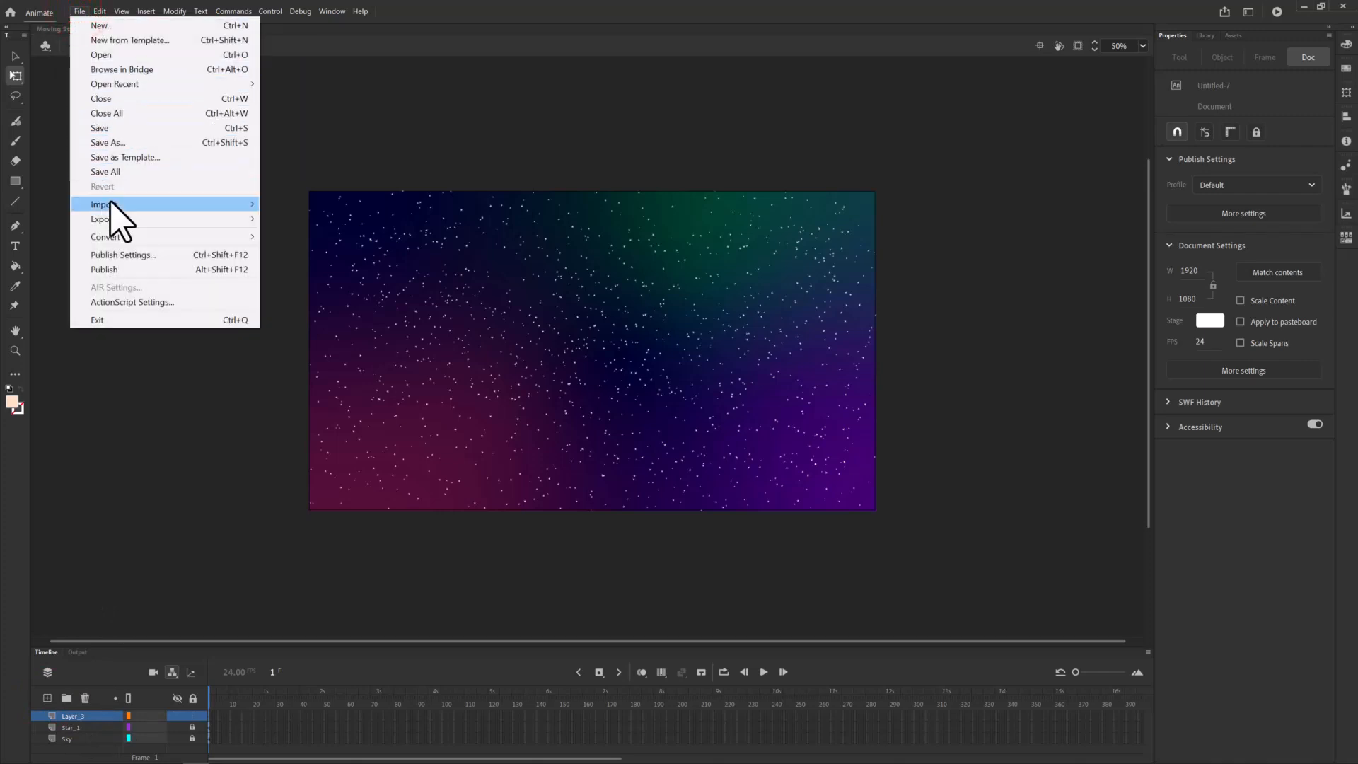
pyautogui.moveTo(111, 205)
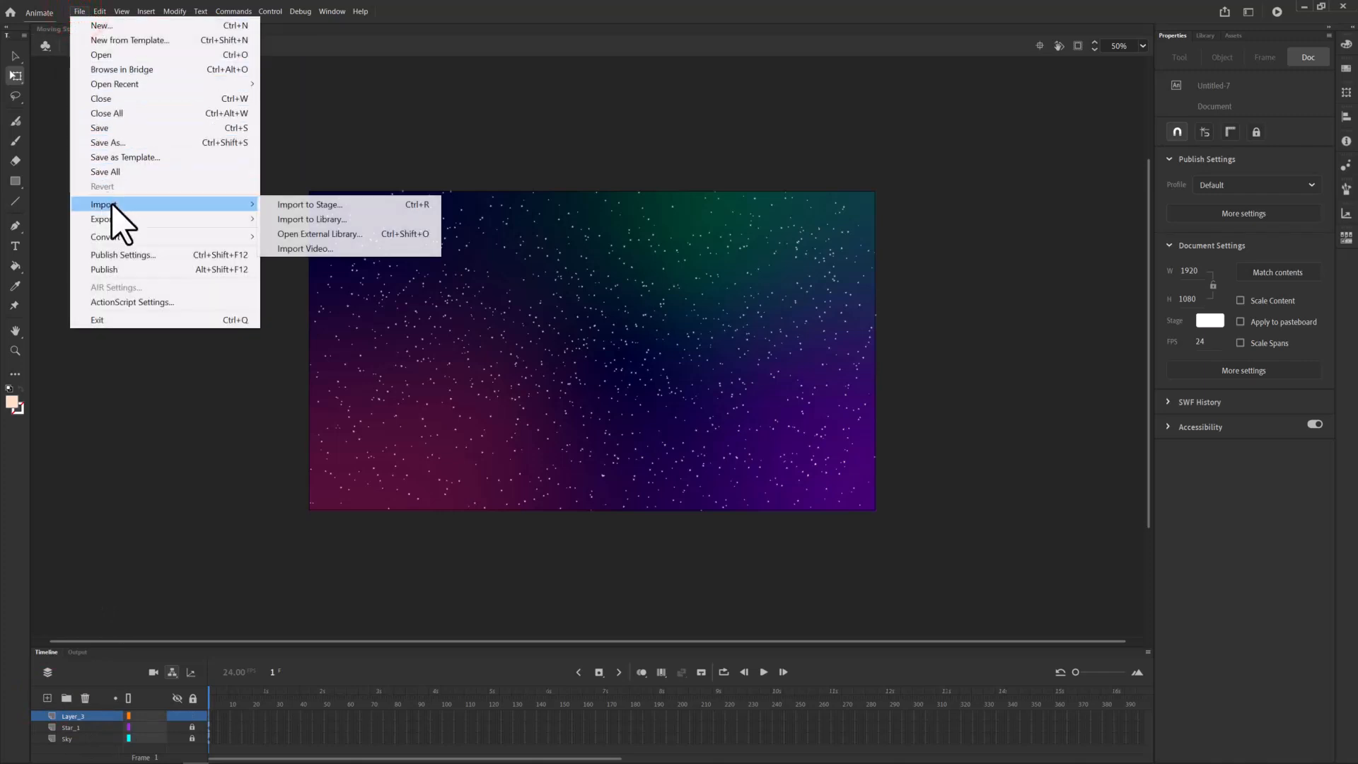
pyautogui.click(286, 205)
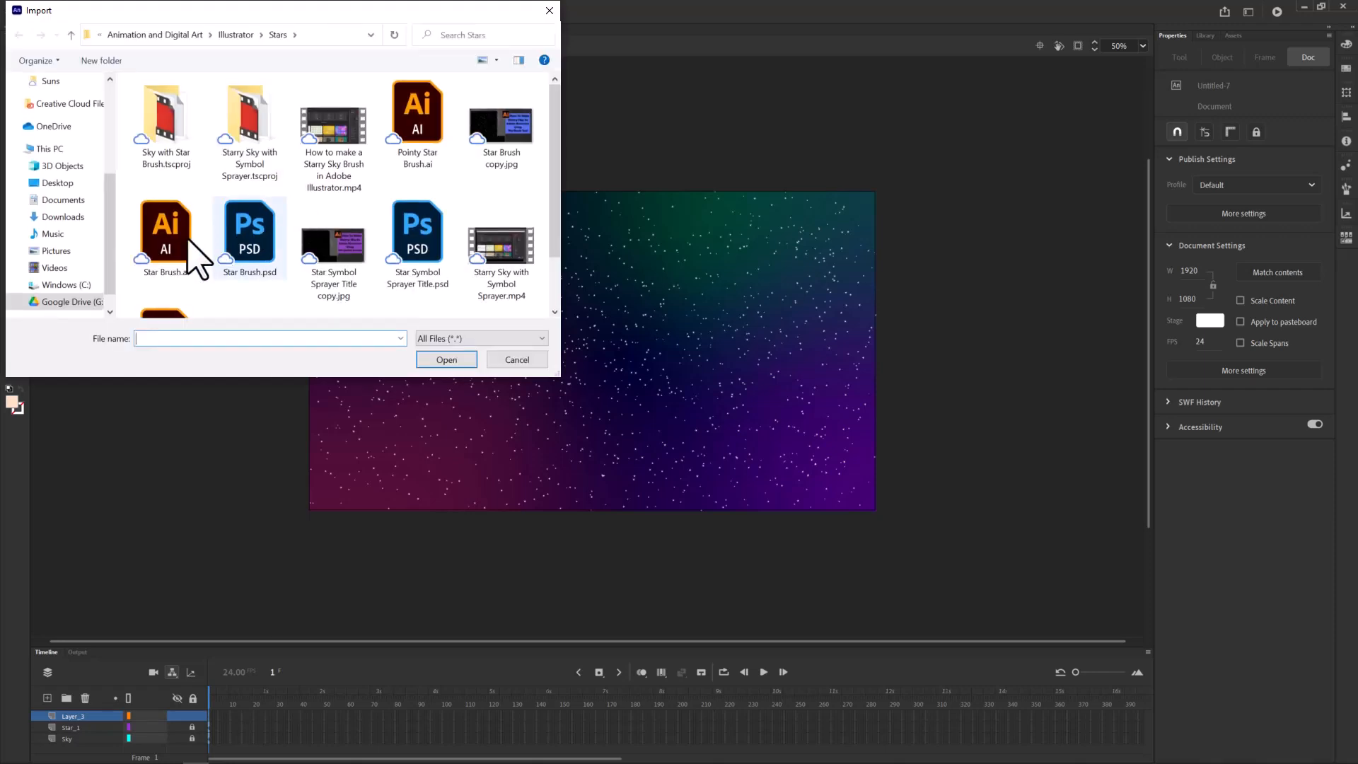
pyautogui.click(181, 213)
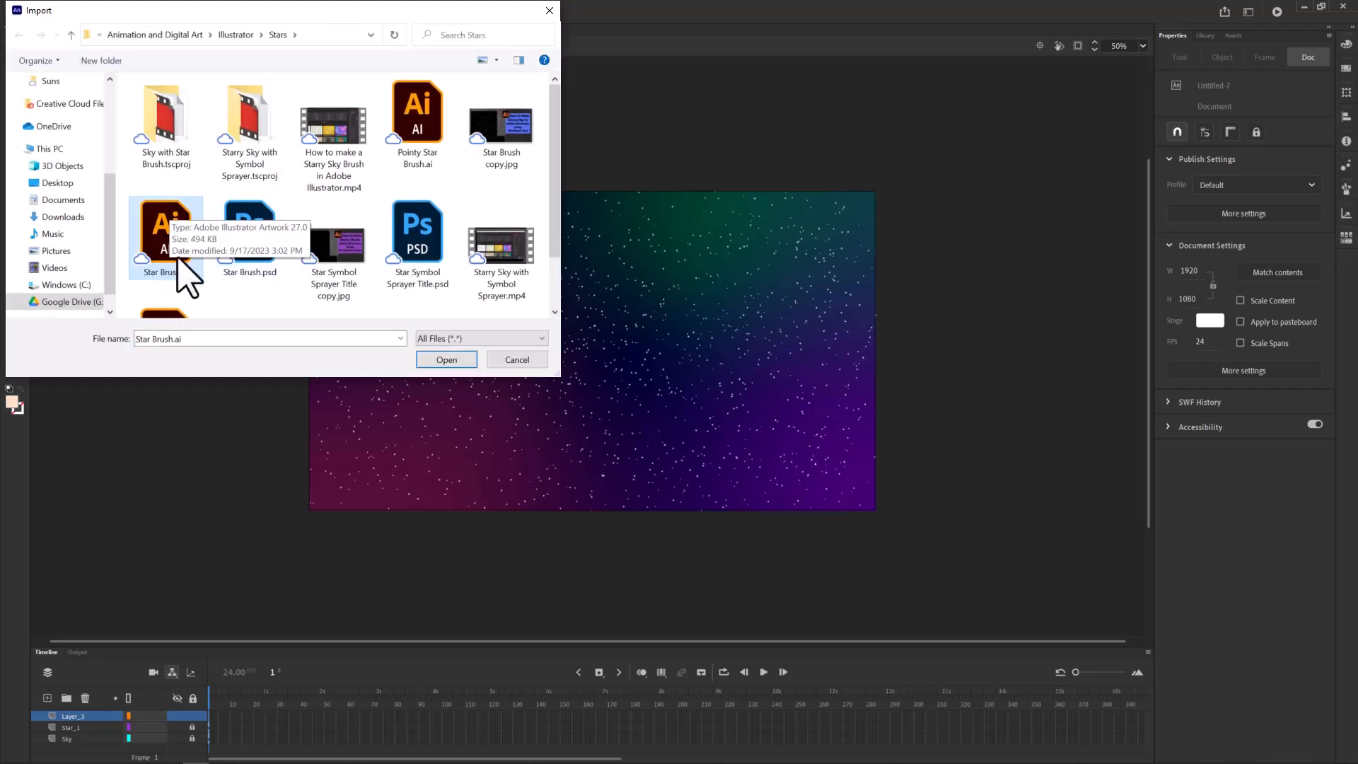
pyautogui.click(447, 360)
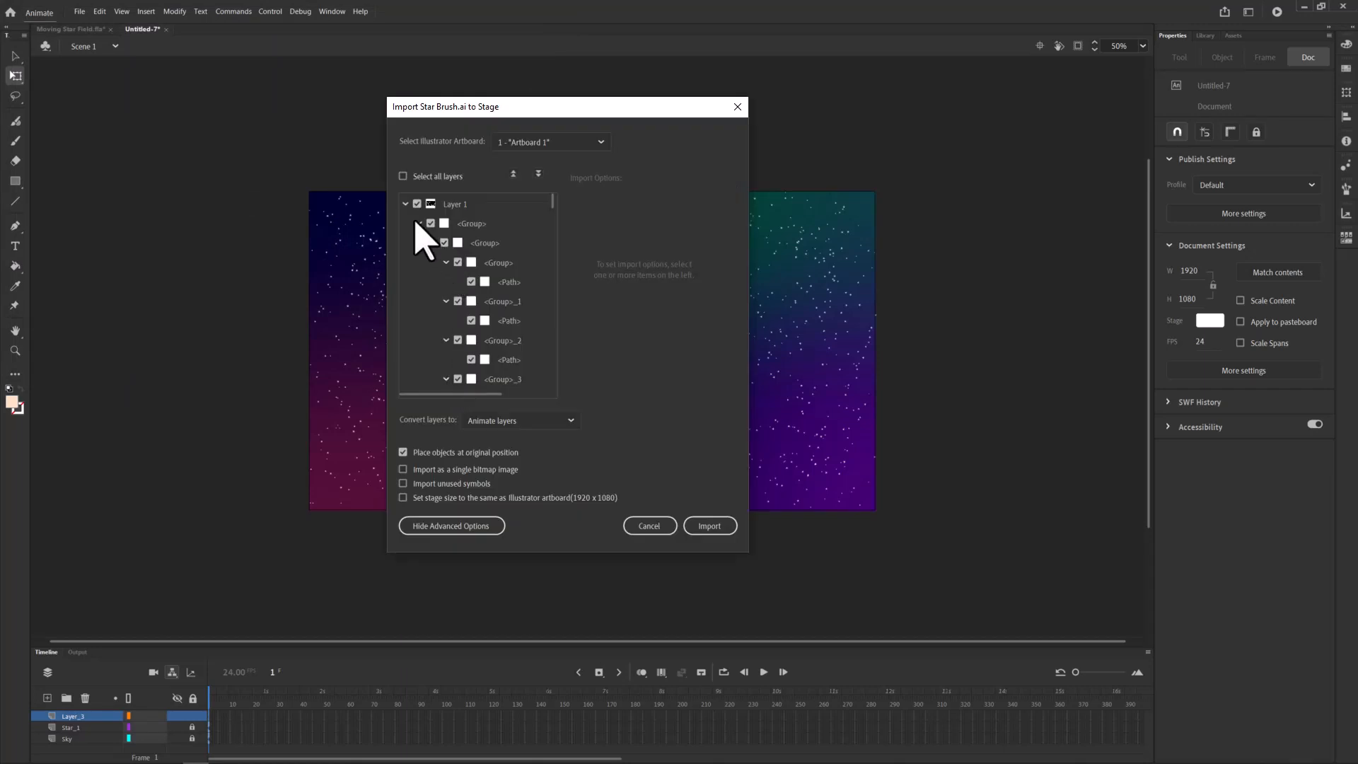
# Import the Star Brush.ai stars as a single bitmap image, leaving out the rectangle background.
pyautogui.click(419, 223)
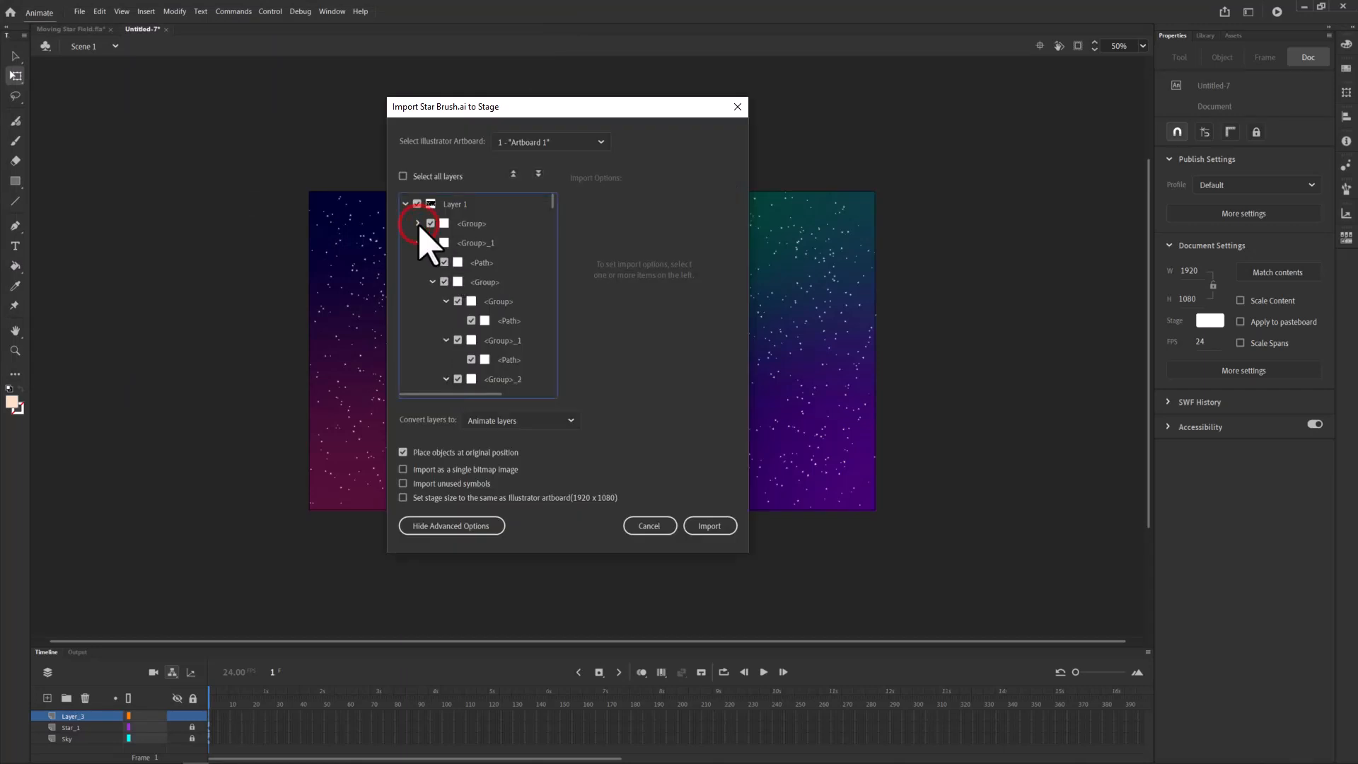
pyautogui.click(417, 243)
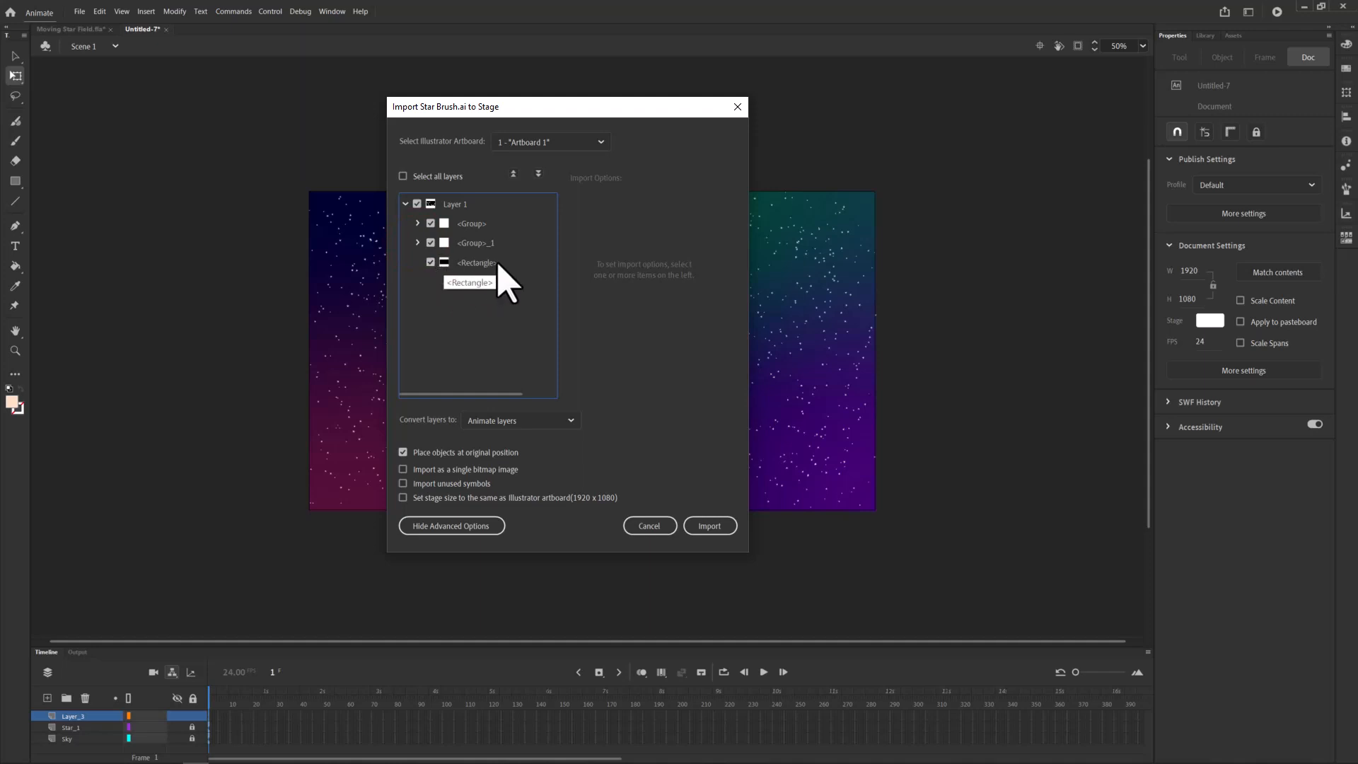
pyautogui.click(431, 262)
pyautogui.click(430, 263)
pyautogui.click(403, 470)
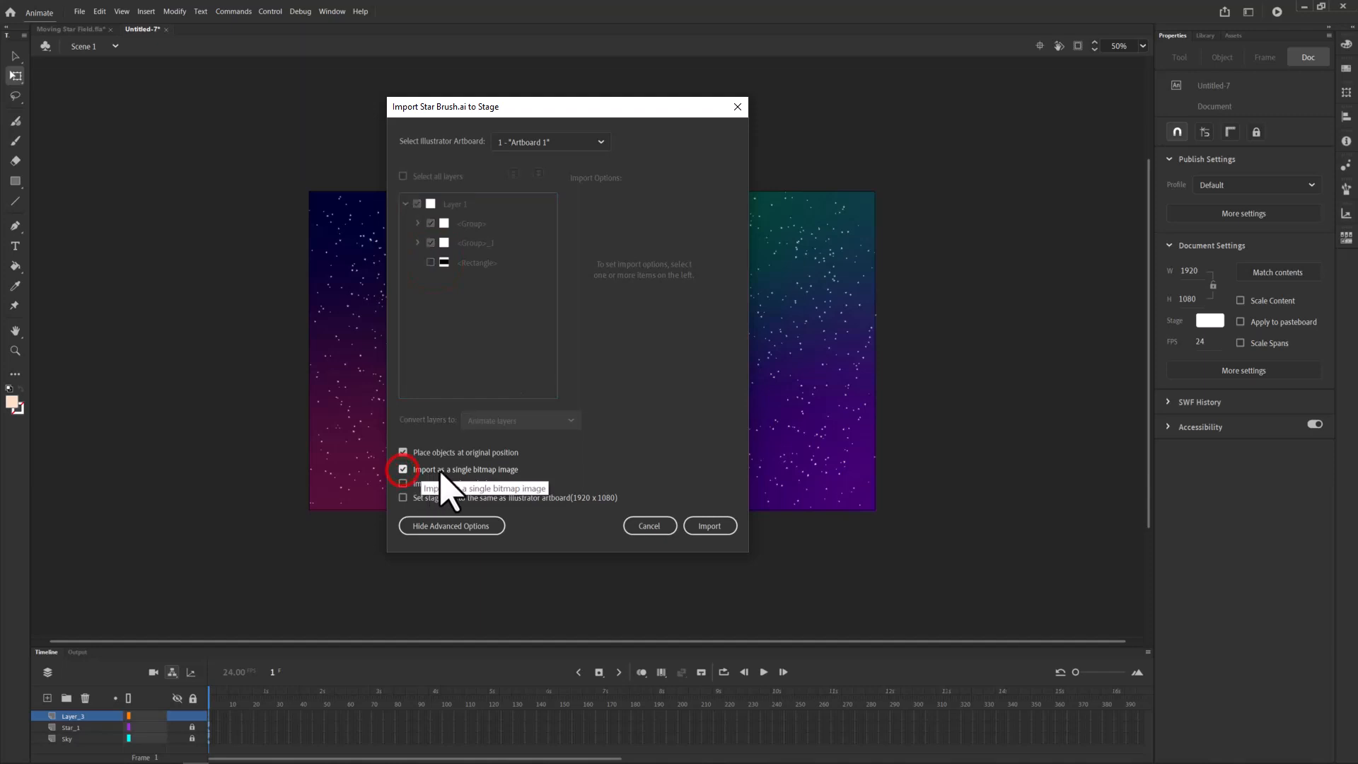
pyautogui.click(709, 526)
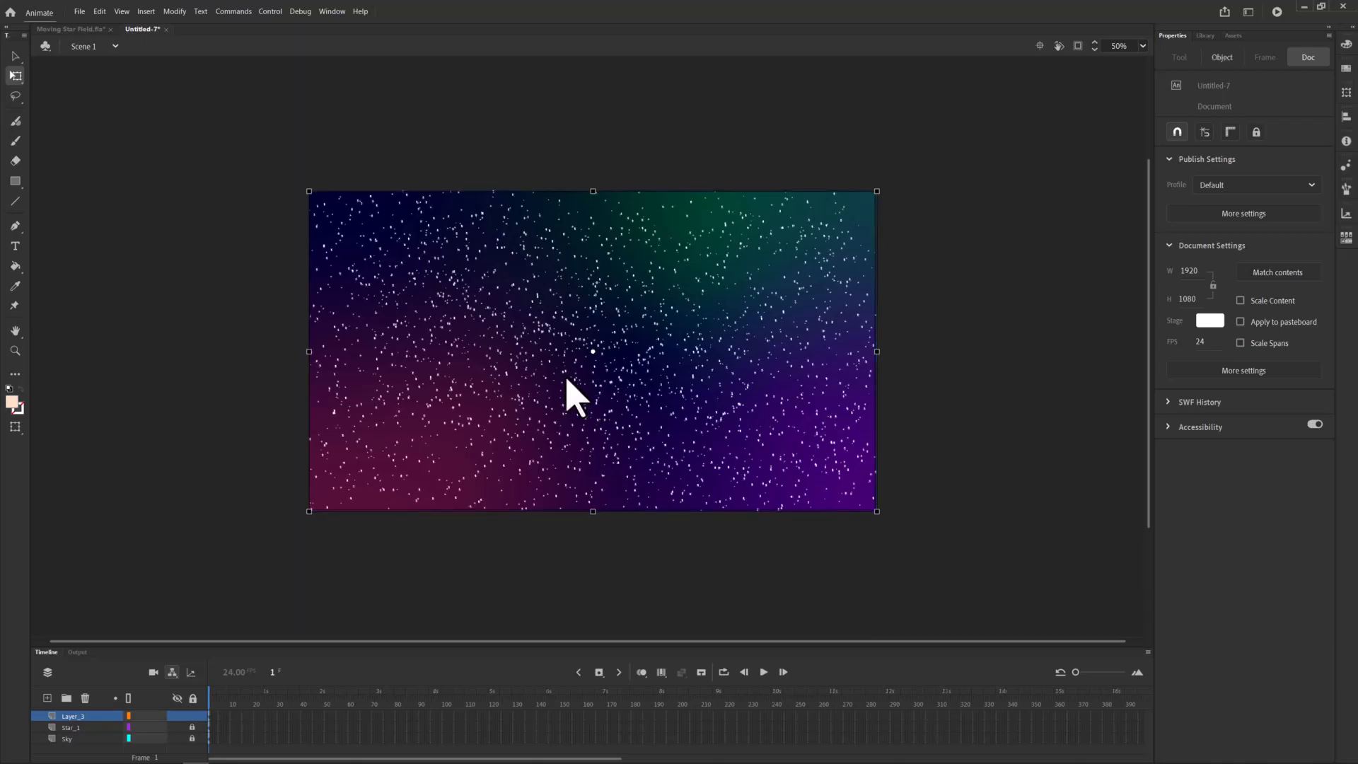
# Place a copy of the new star bitmap on each side of the stage, edge to edge with the original.
pyautogui.moveTo(488, 373); pyautogui.dragTo(712, 373)
pyautogui.moveTo(974, 375); pyautogui.dragTo(1030, 375)
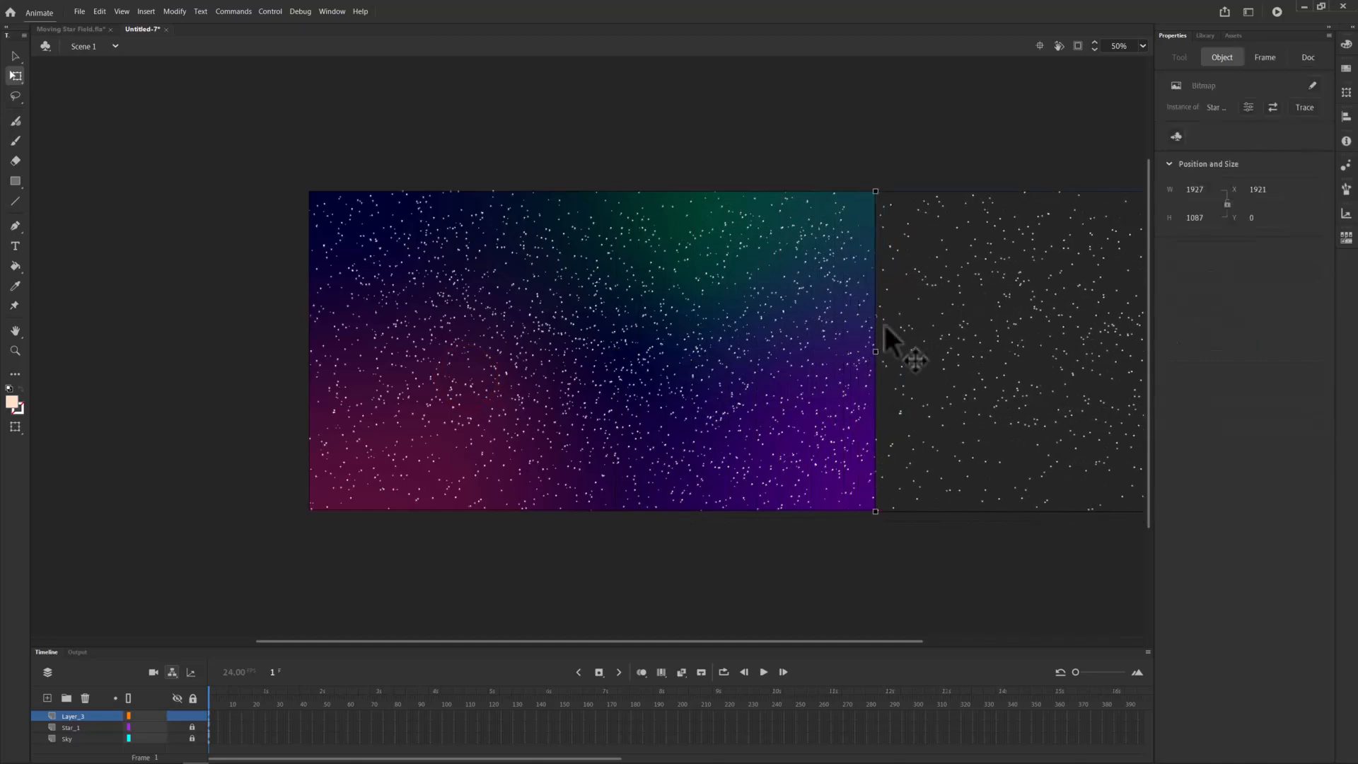
pyautogui.click(786, 342)
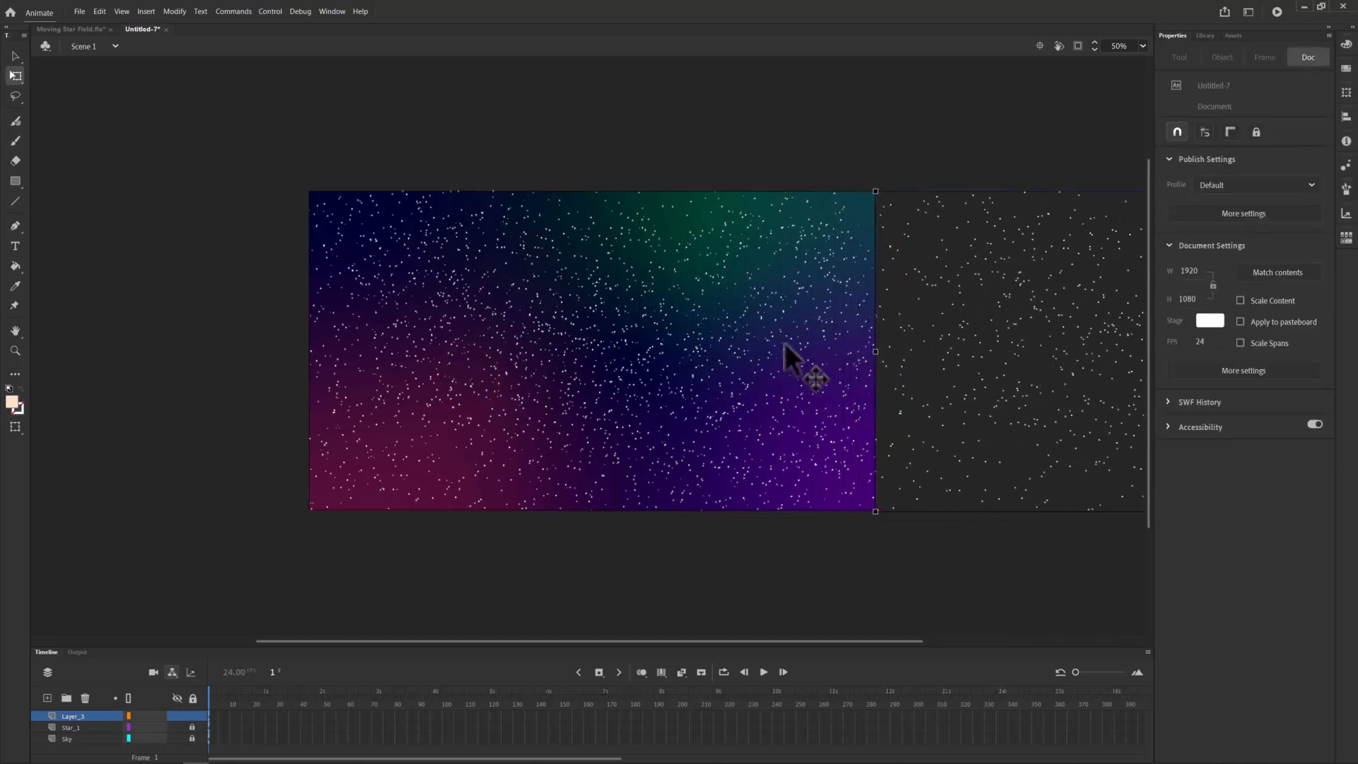
pyautogui.click(785, 342)
pyautogui.moveTo(643, 346); pyautogui.dragTo(139, 334)
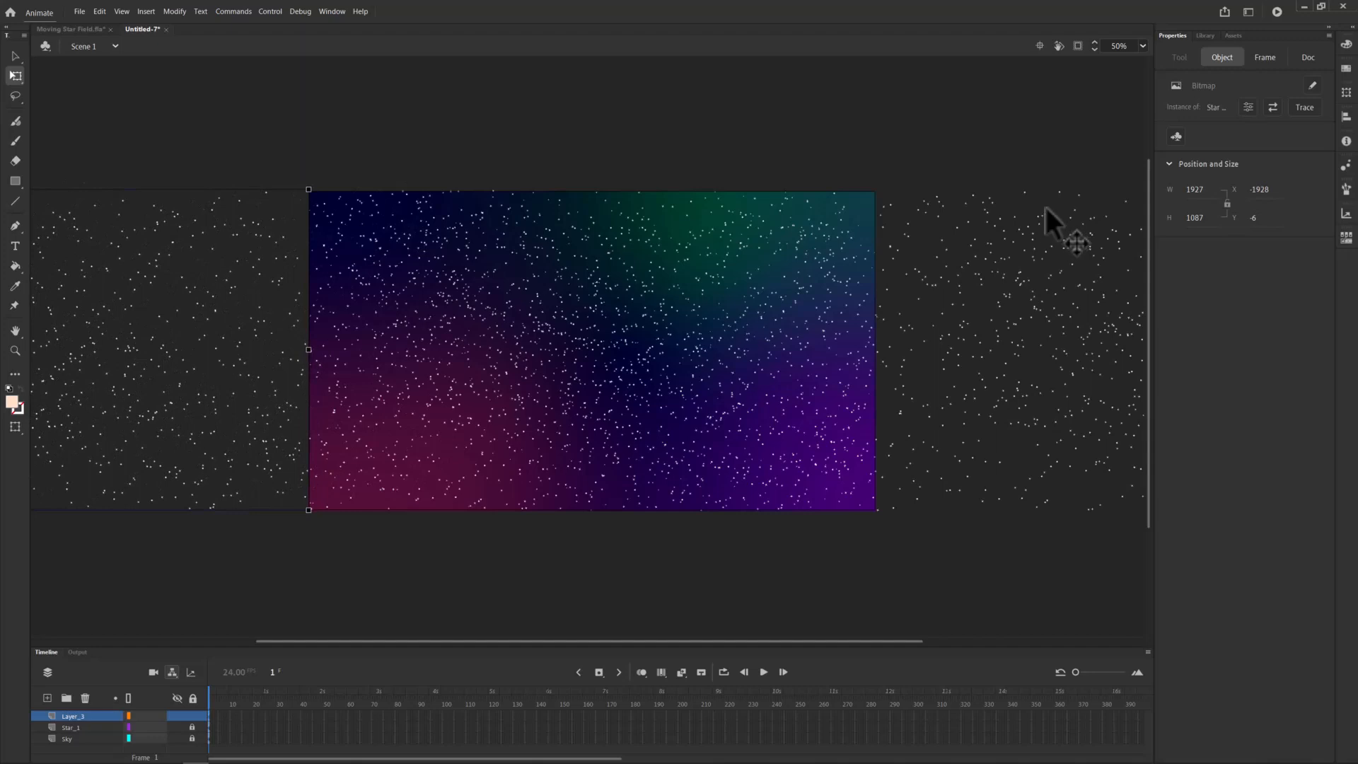
pyautogui.click(1143, 44)
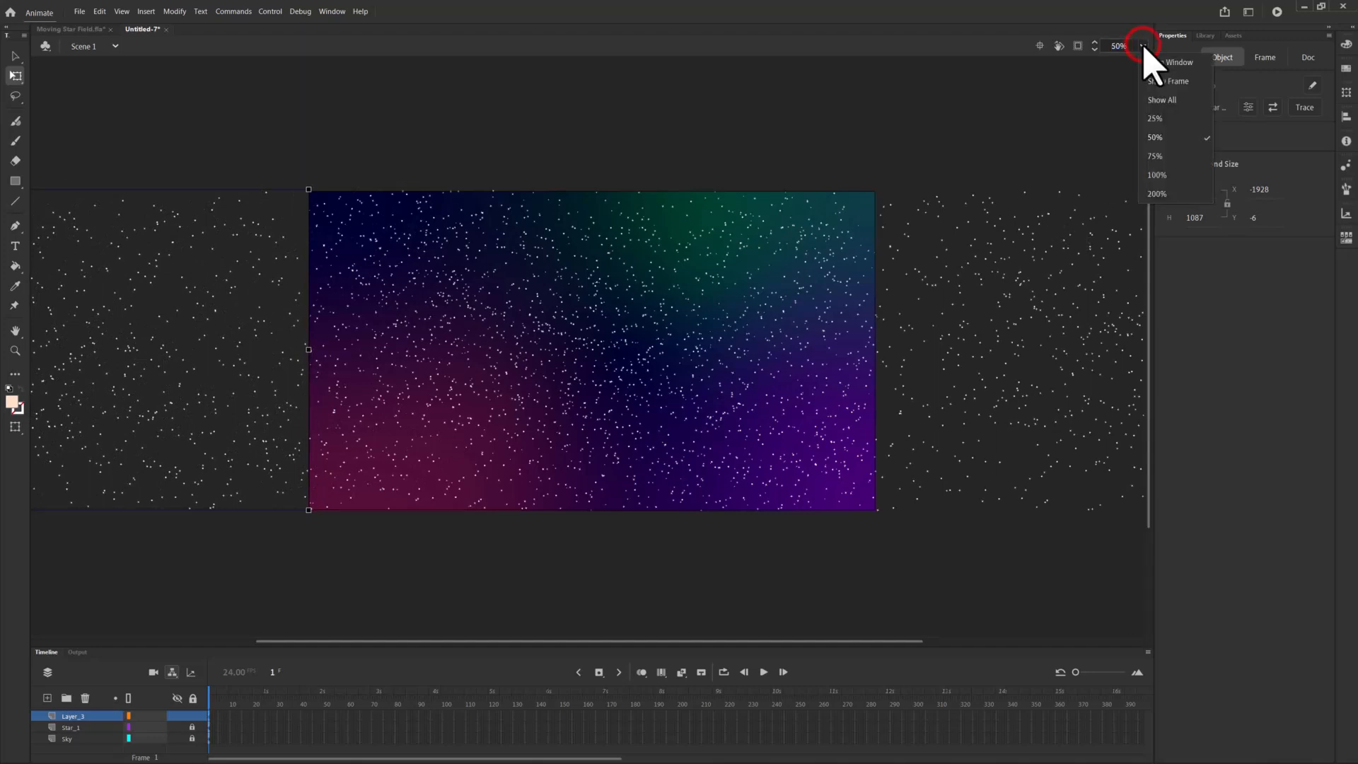
pyautogui.click(1148, 122)
pyautogui.click(210, 173)
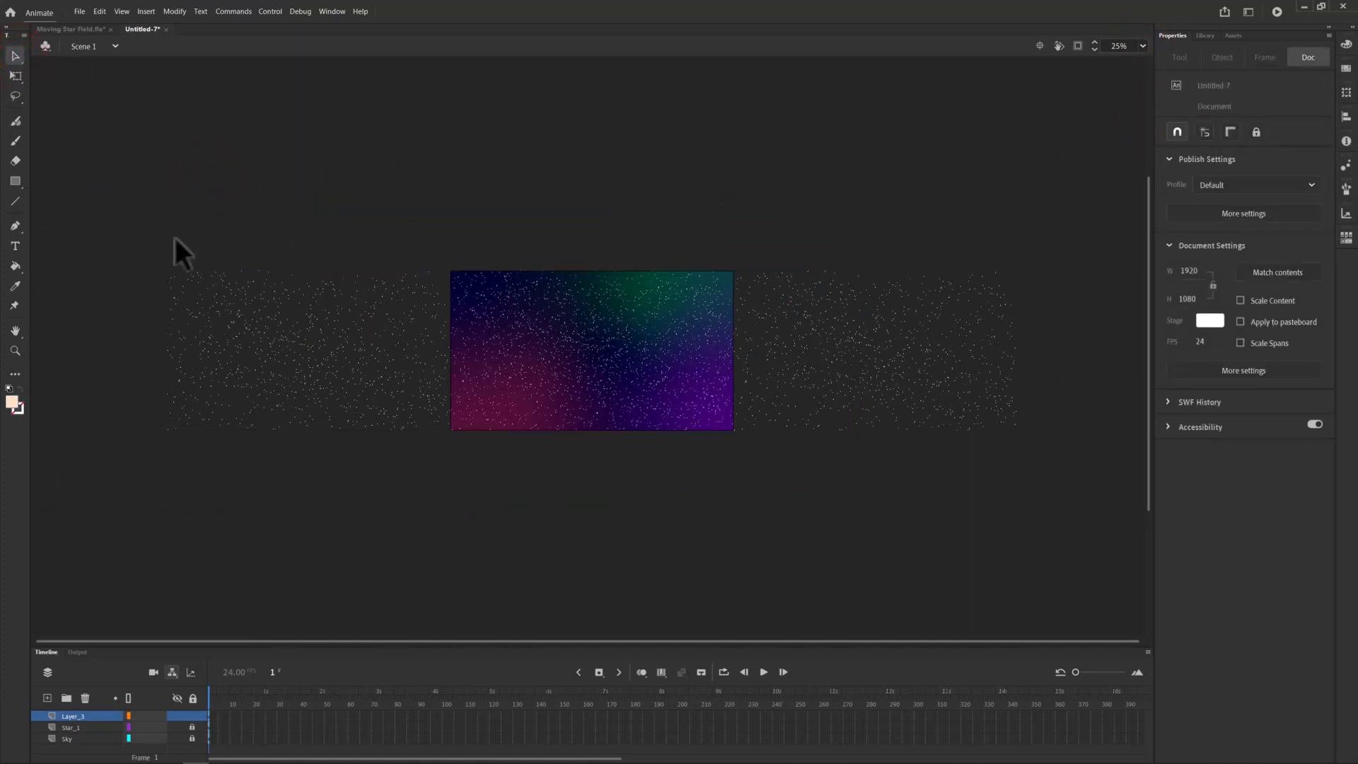
pyautogui.moveTo(113, 227); pyautogui.dragTo(1070, 468)
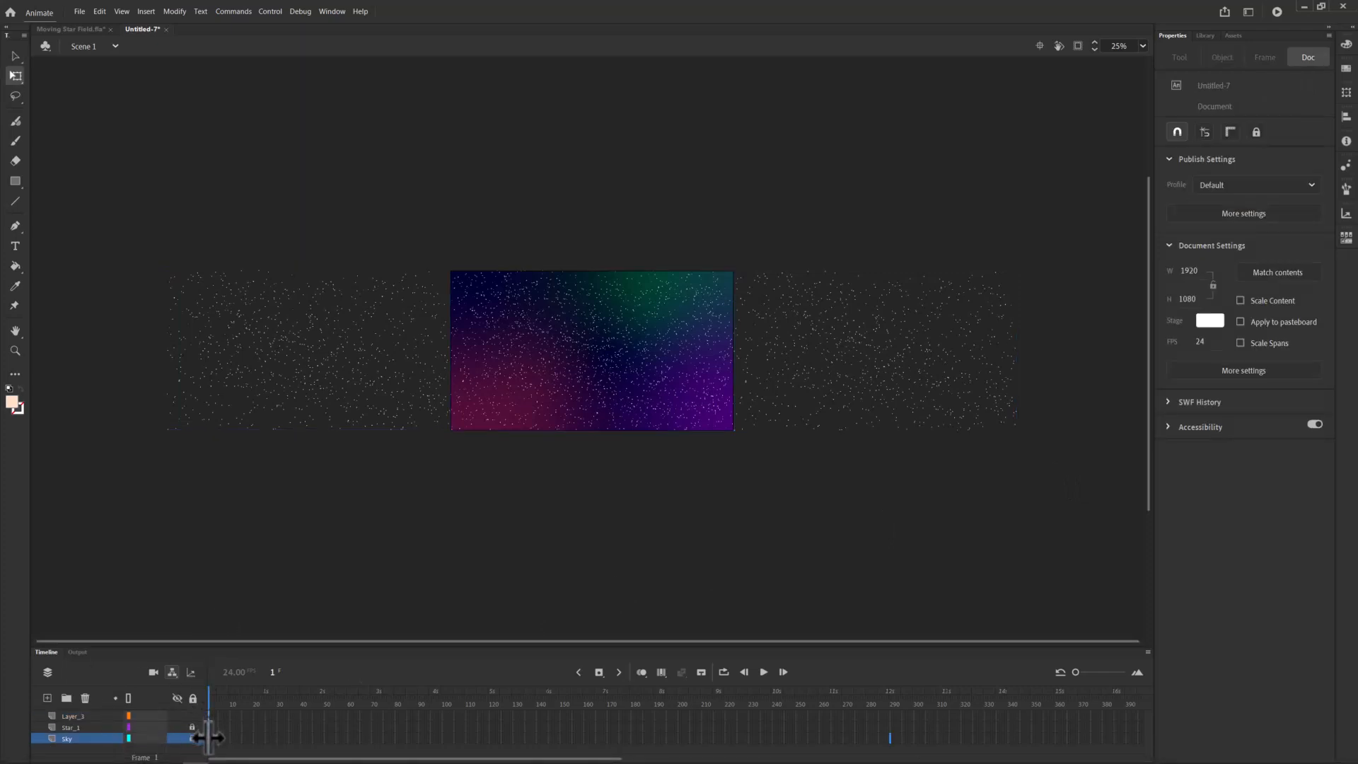
# Insert a keyframe at frame 289 on the Sky layer.
pyautogui.click(95, 738)
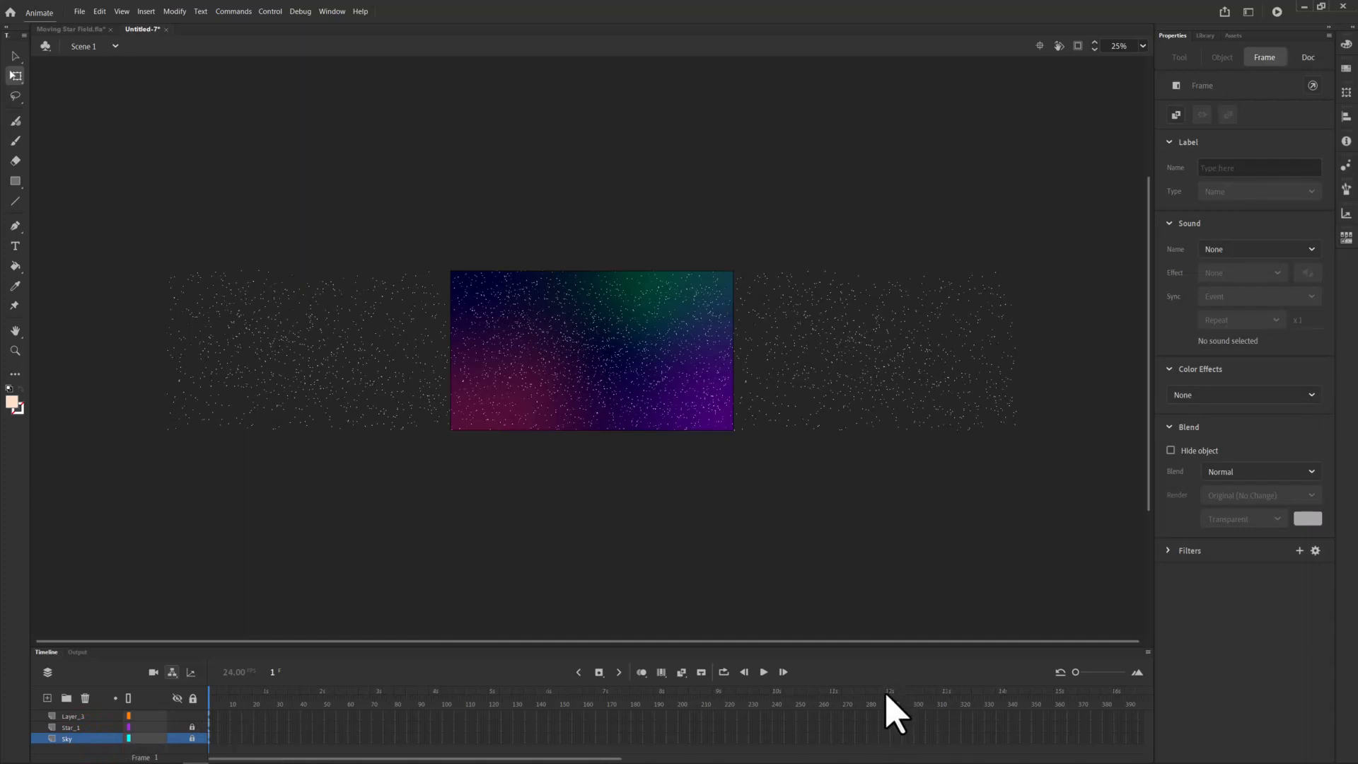
pyautogui.click(890, 739)
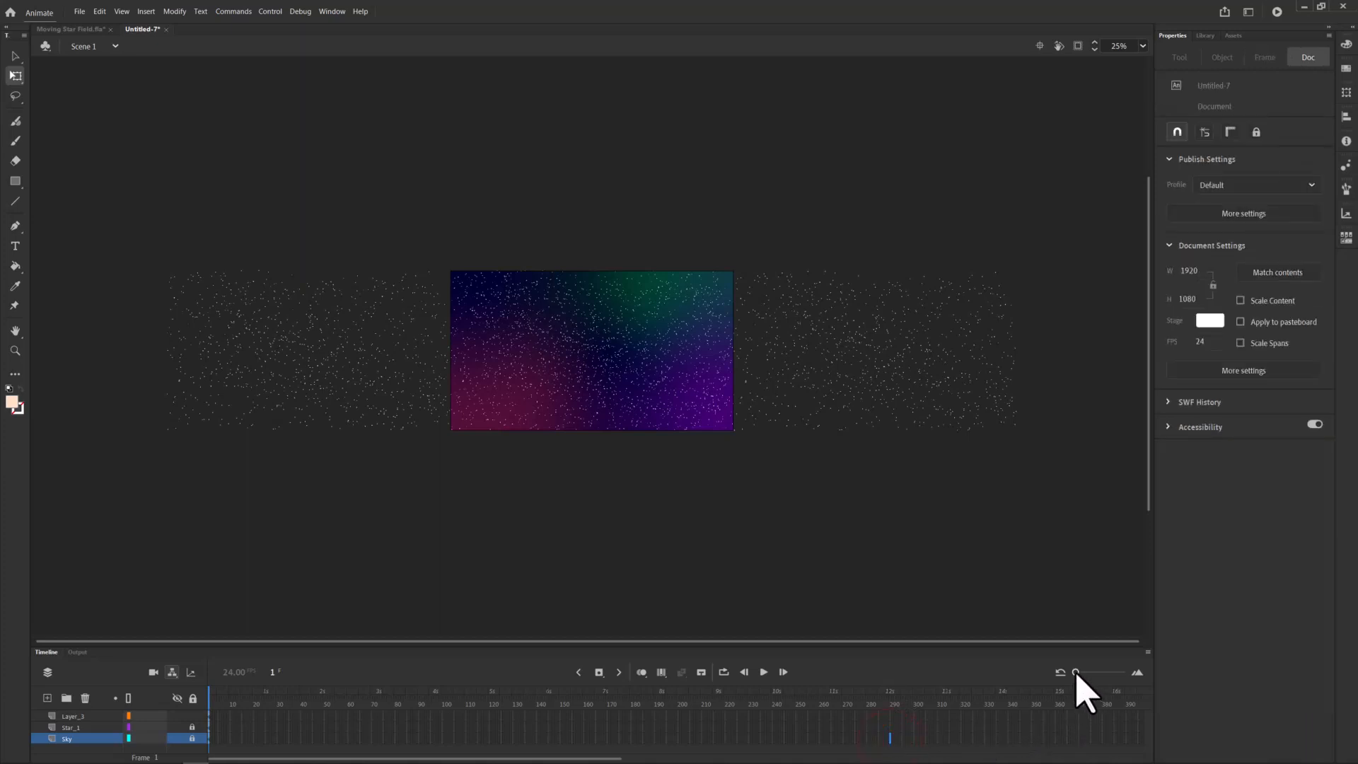
pyautogui.moveTo(1076, 672); pyautogui.dragTo(1082, 672)
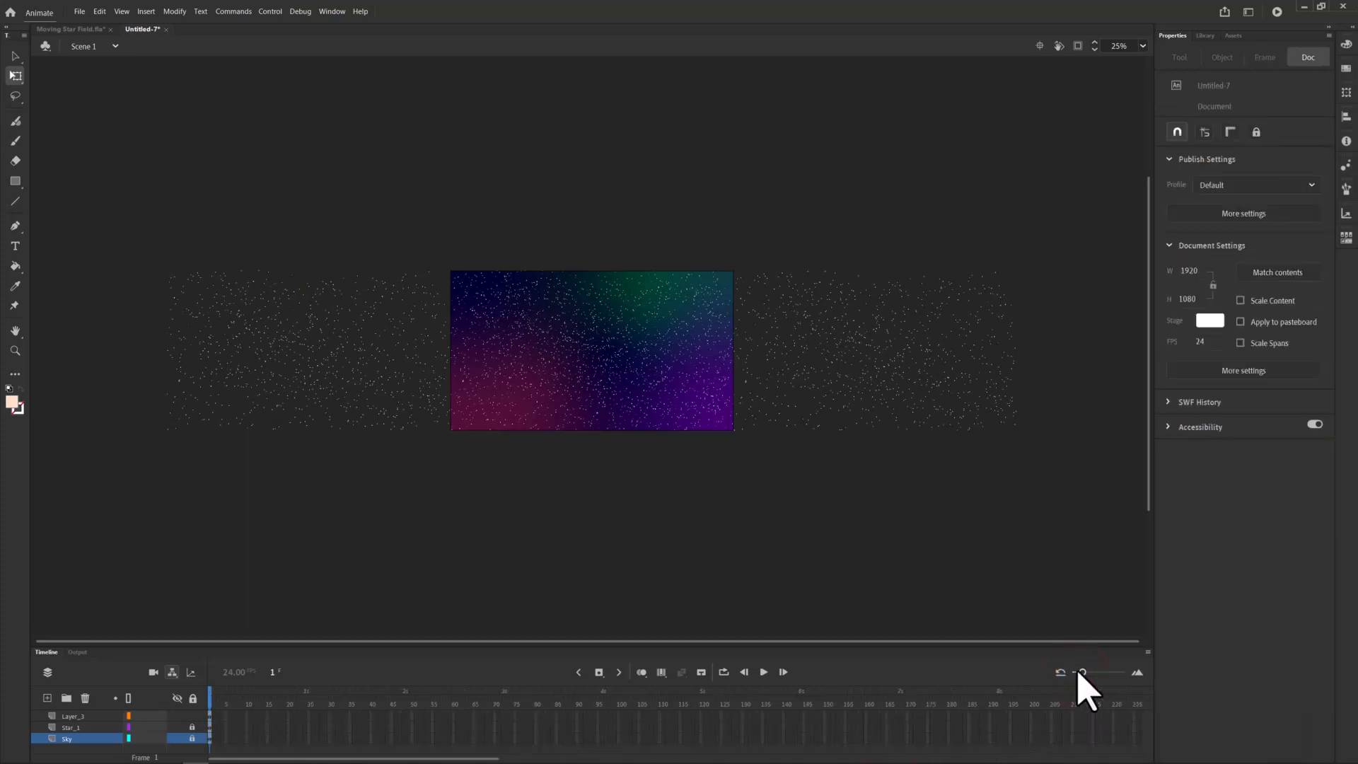
pyautogui.moveTo(487, 758); pyautogui.dragTo(549, 758)
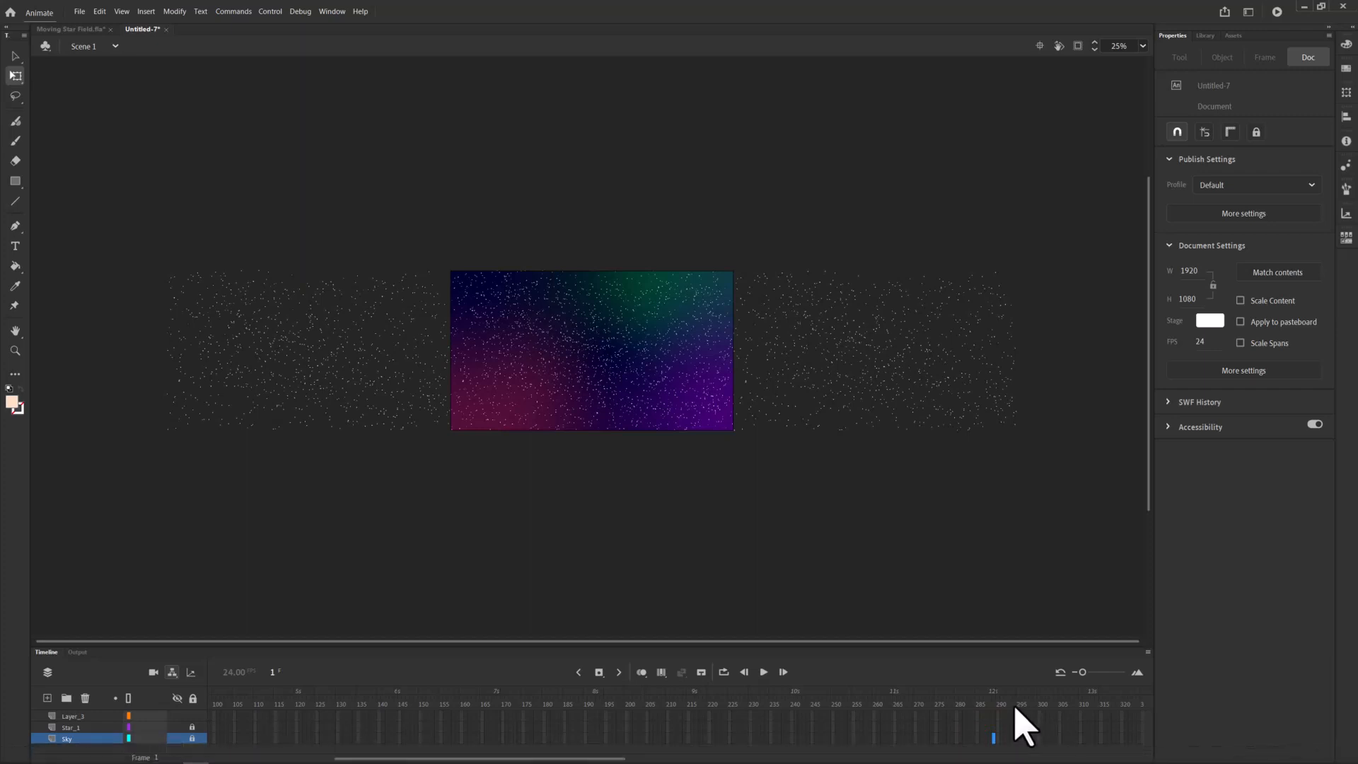
pyautogui.click(599, 672)
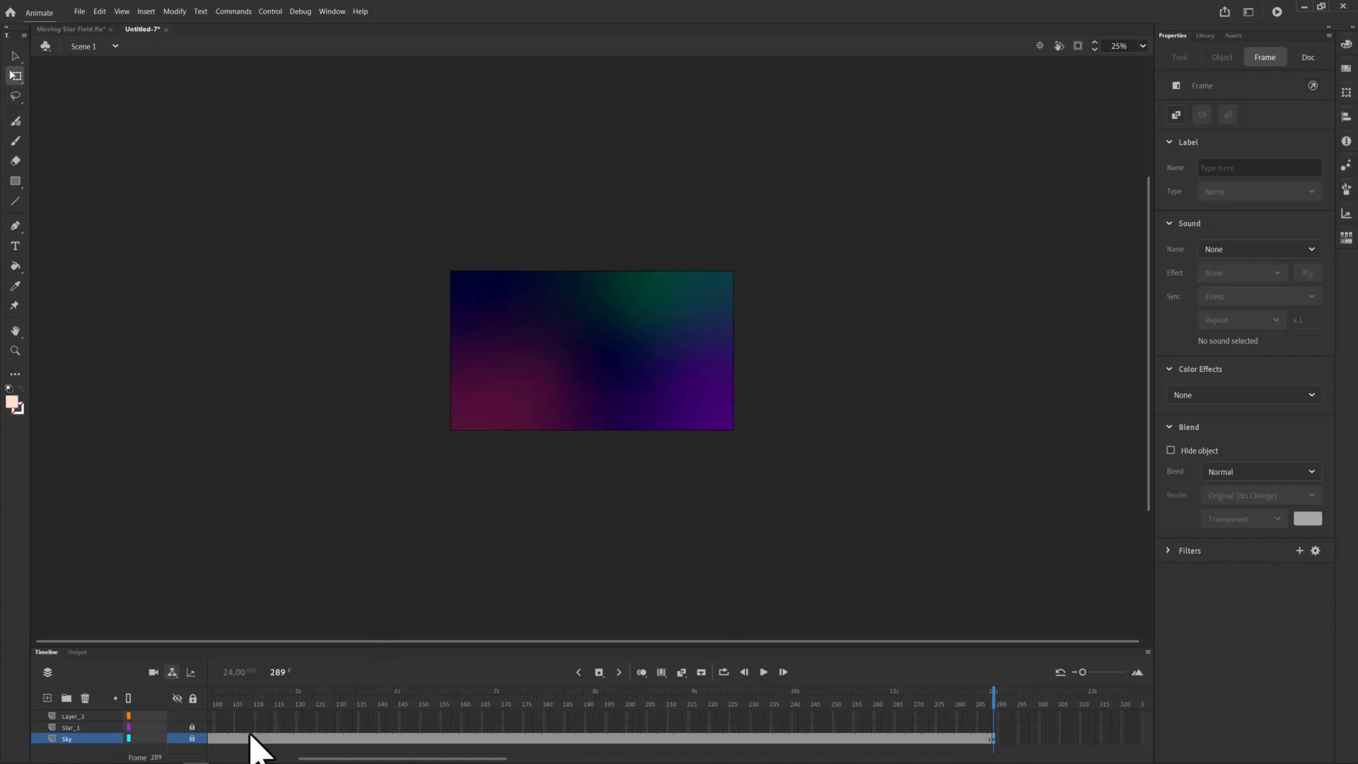
# Extend the Star_1 layer to frame 289 to match the Sky layer.
pyautogui.click(86, 728)
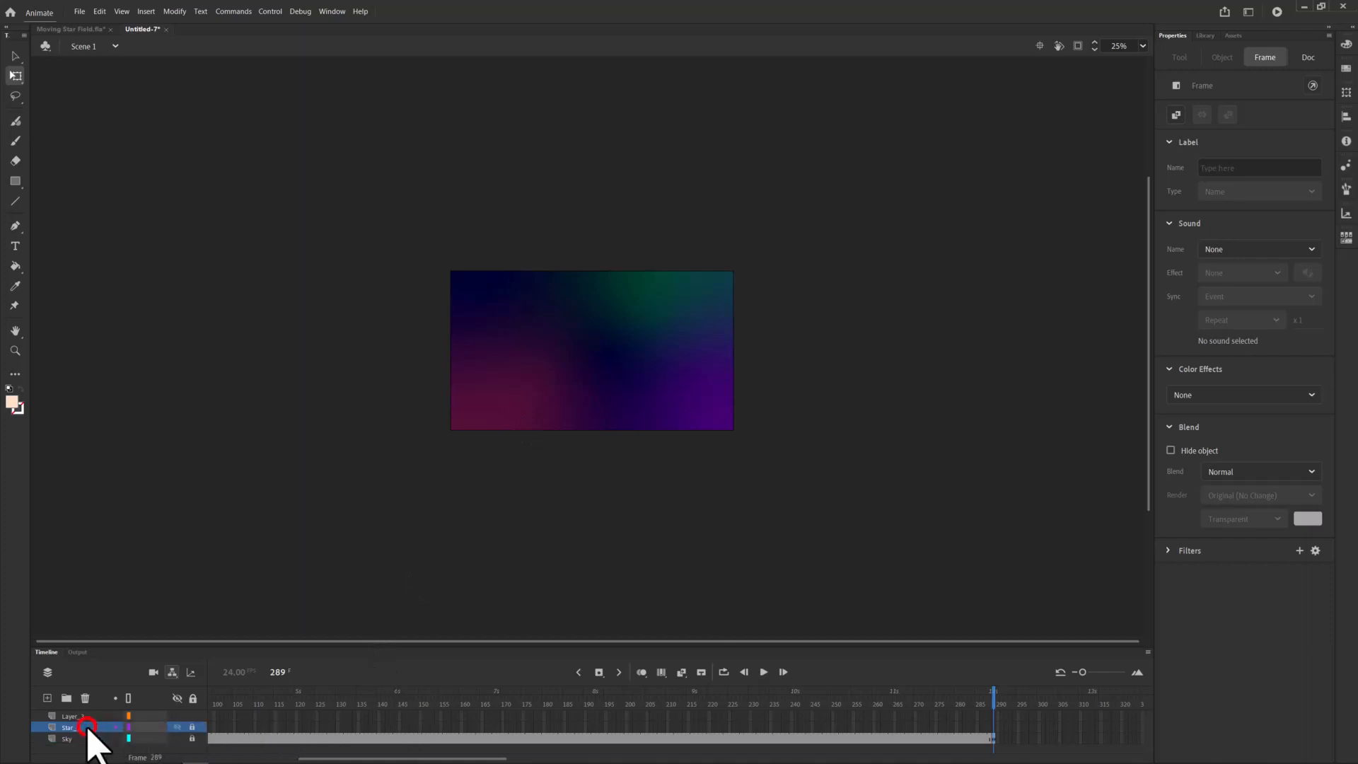
pyautogui.click(994, 728)
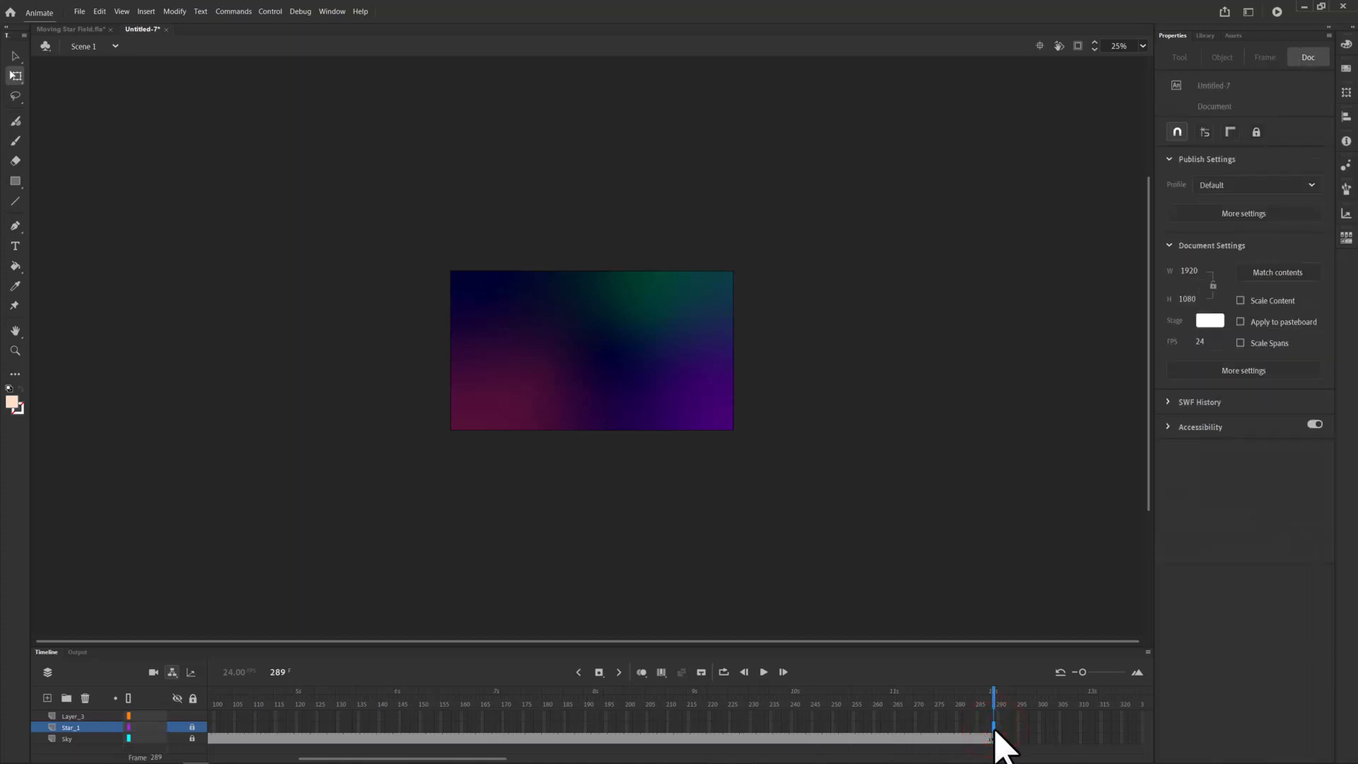
pyautogui.press('F5')
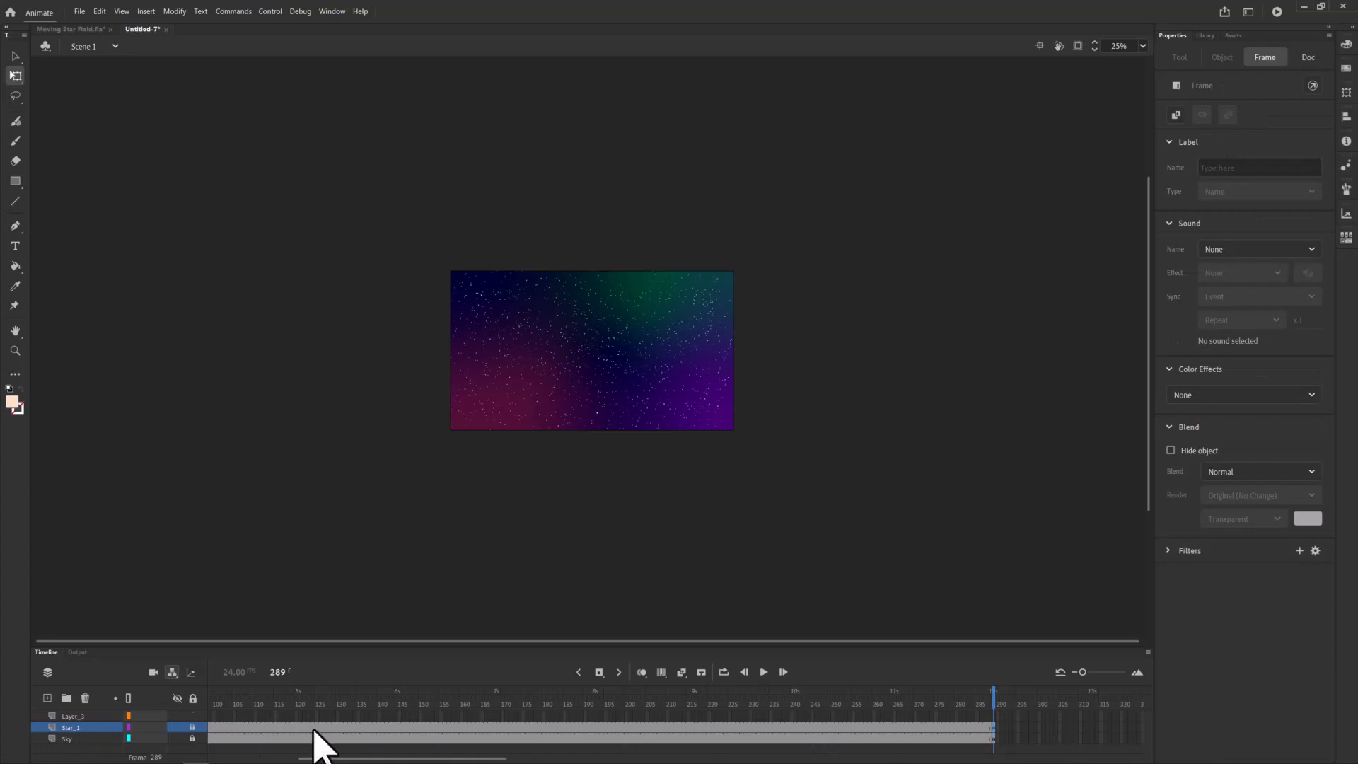
# Rename the topmost layer as Moving Stars.
pyautogui.click(79, 716)
pyautogui.doubleClick(80, 717)
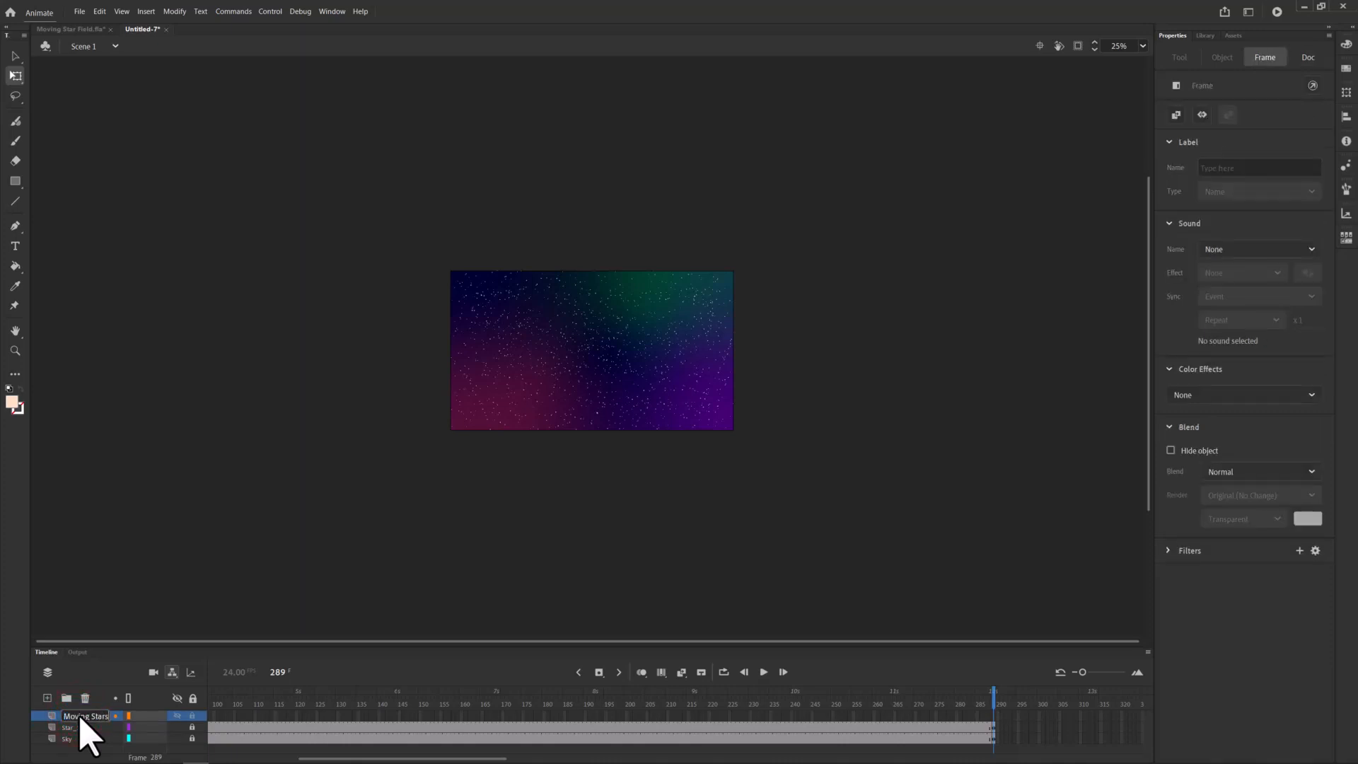
pyautogui.press('Return')
# Add a keyframe at frame 289 on Moving_Stars and shift the three star bitmaps right until the leftmost covers the stage.
pyautogui.click(994, 713)
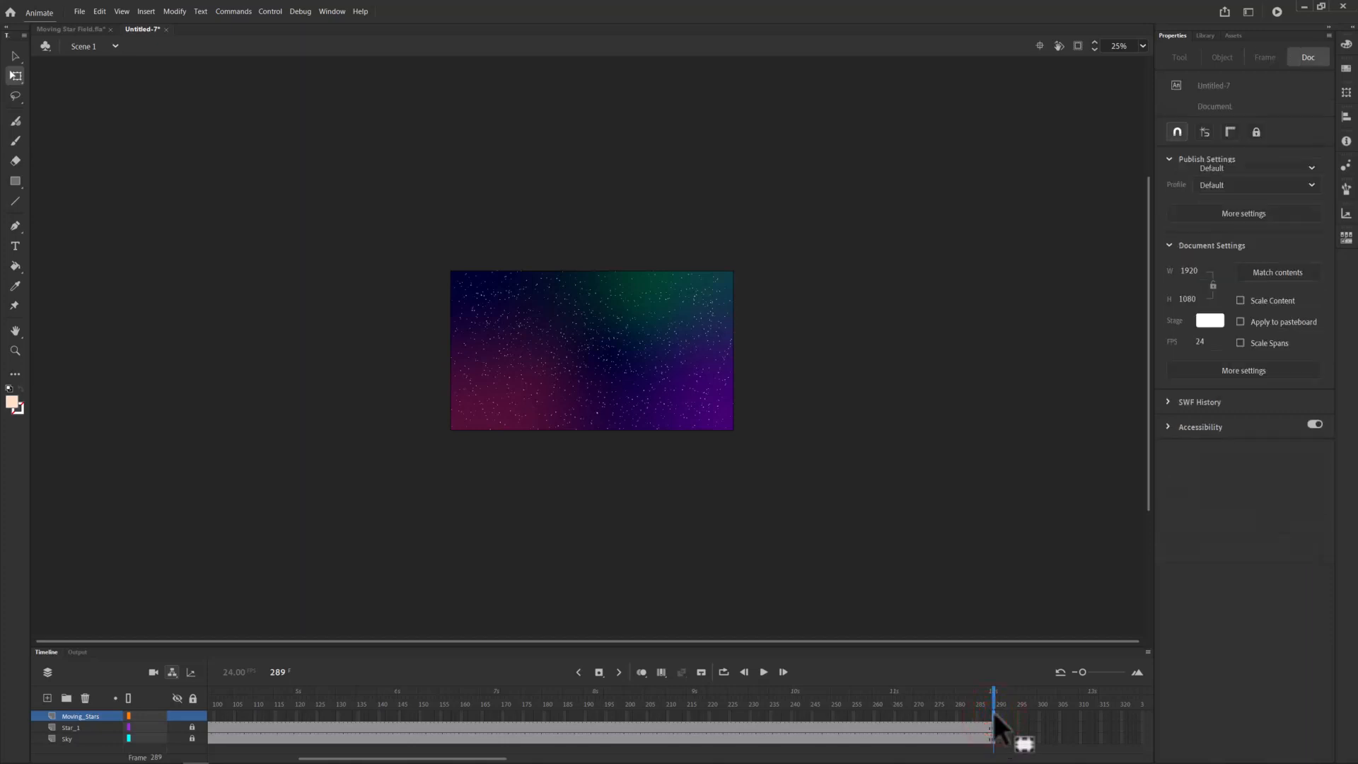
pyautogui.click(994, 713)
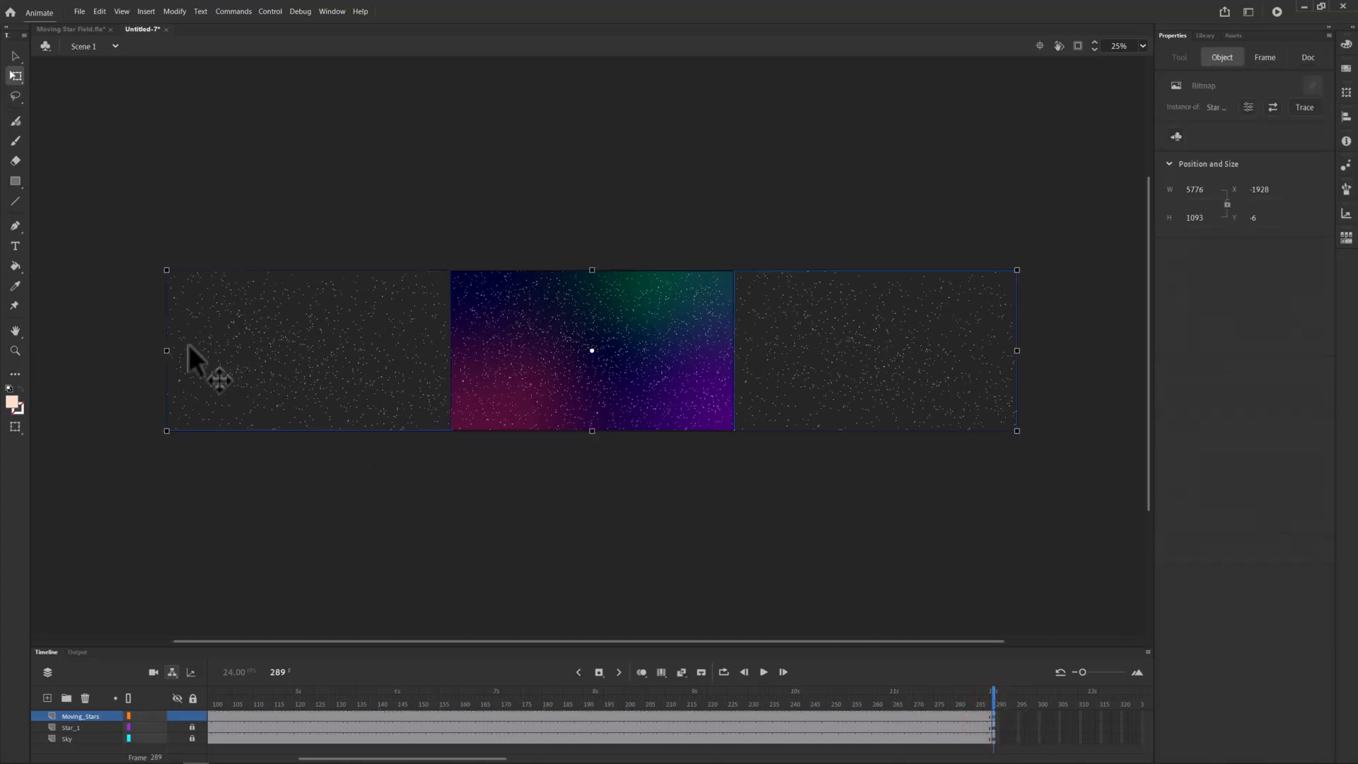
pyautogui.moveTo(193, 341); pyautogui.dragTo(474, 341)
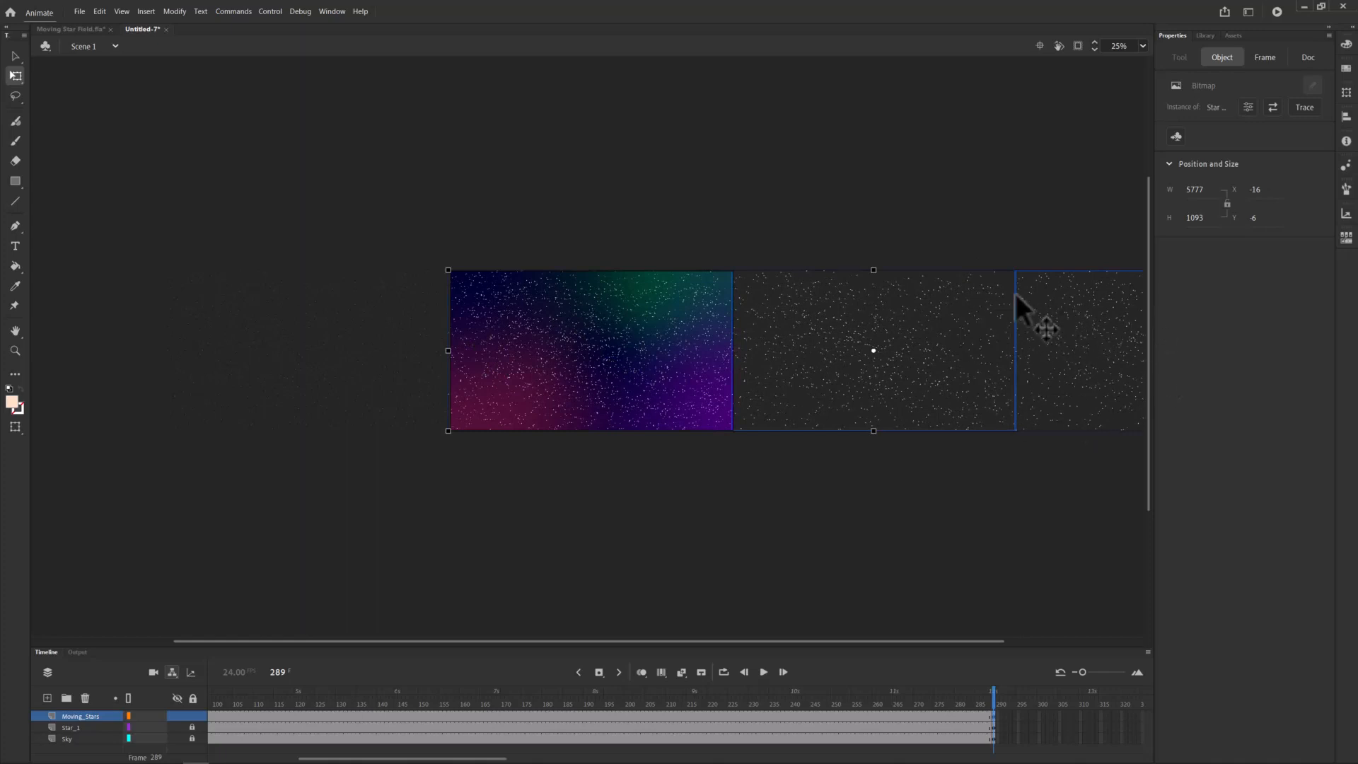
# Create a classic tween between the Moving_Stars keyframes, converting the frame content to a symbol.
pyautogui.click(797, 716)
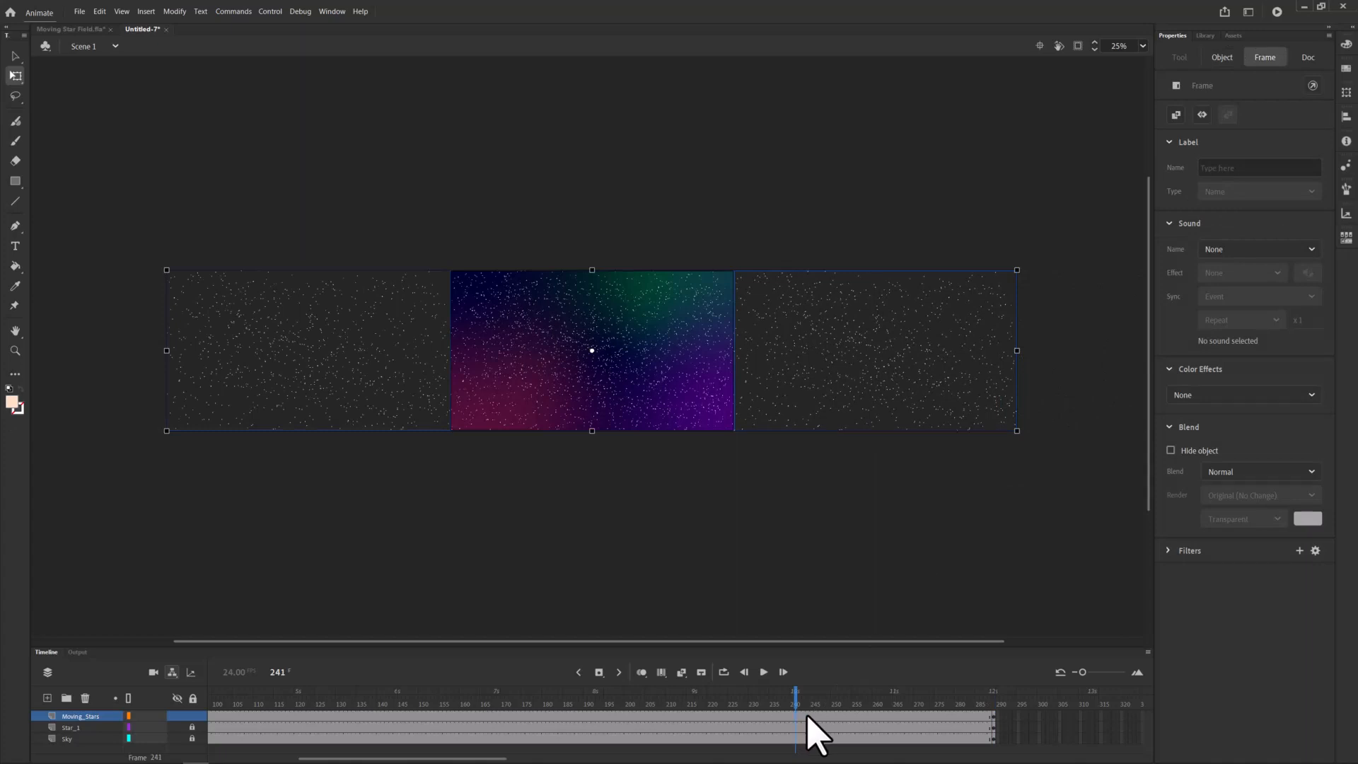
pyautogui.rightClick(809, 716)
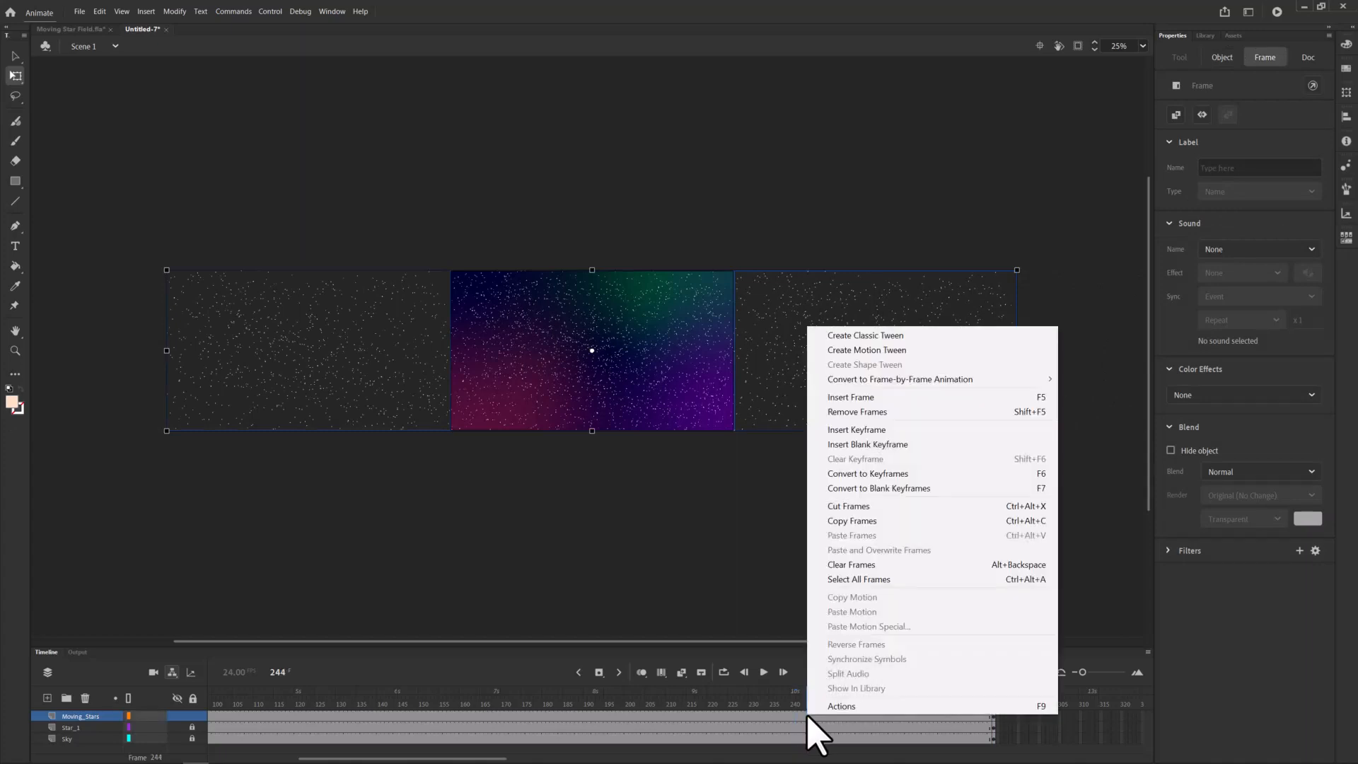
pyautogui.click(877, 335)
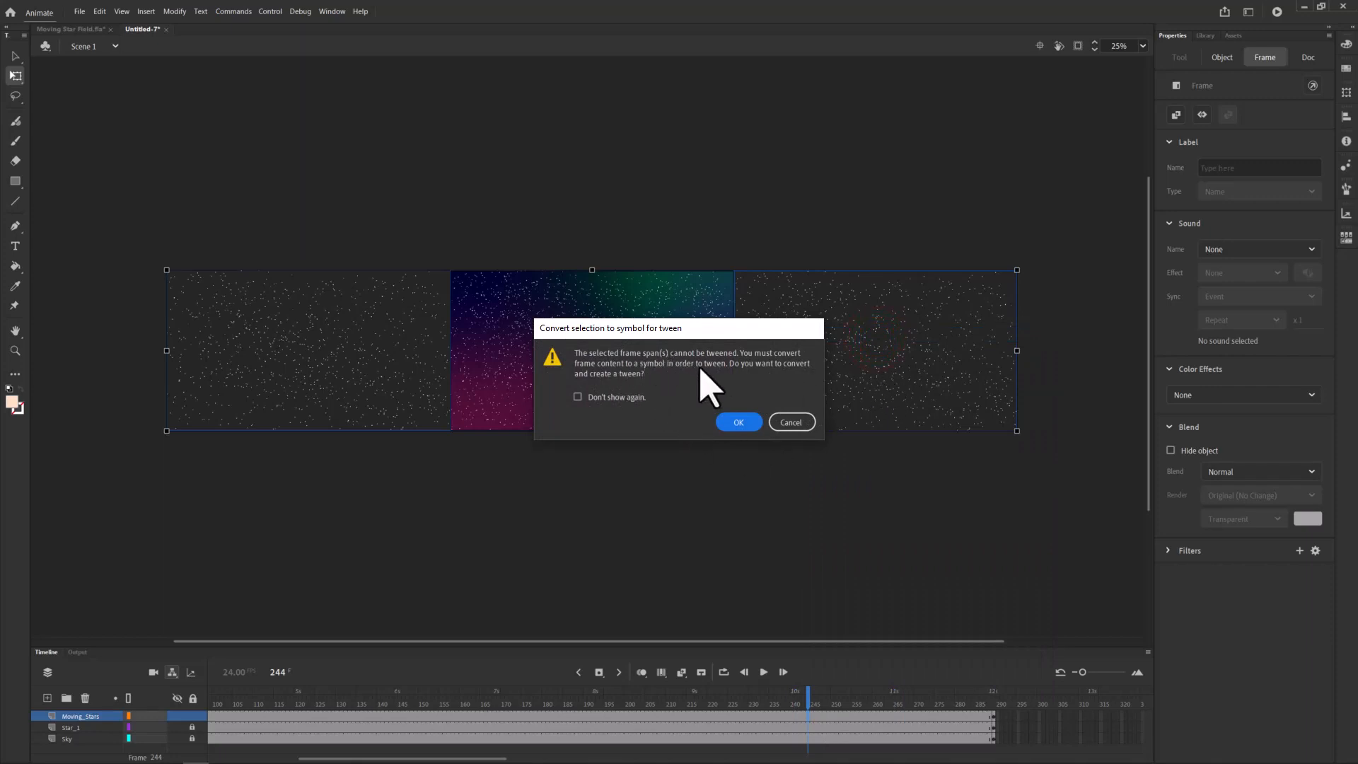
pyautogui.click(739, 423)
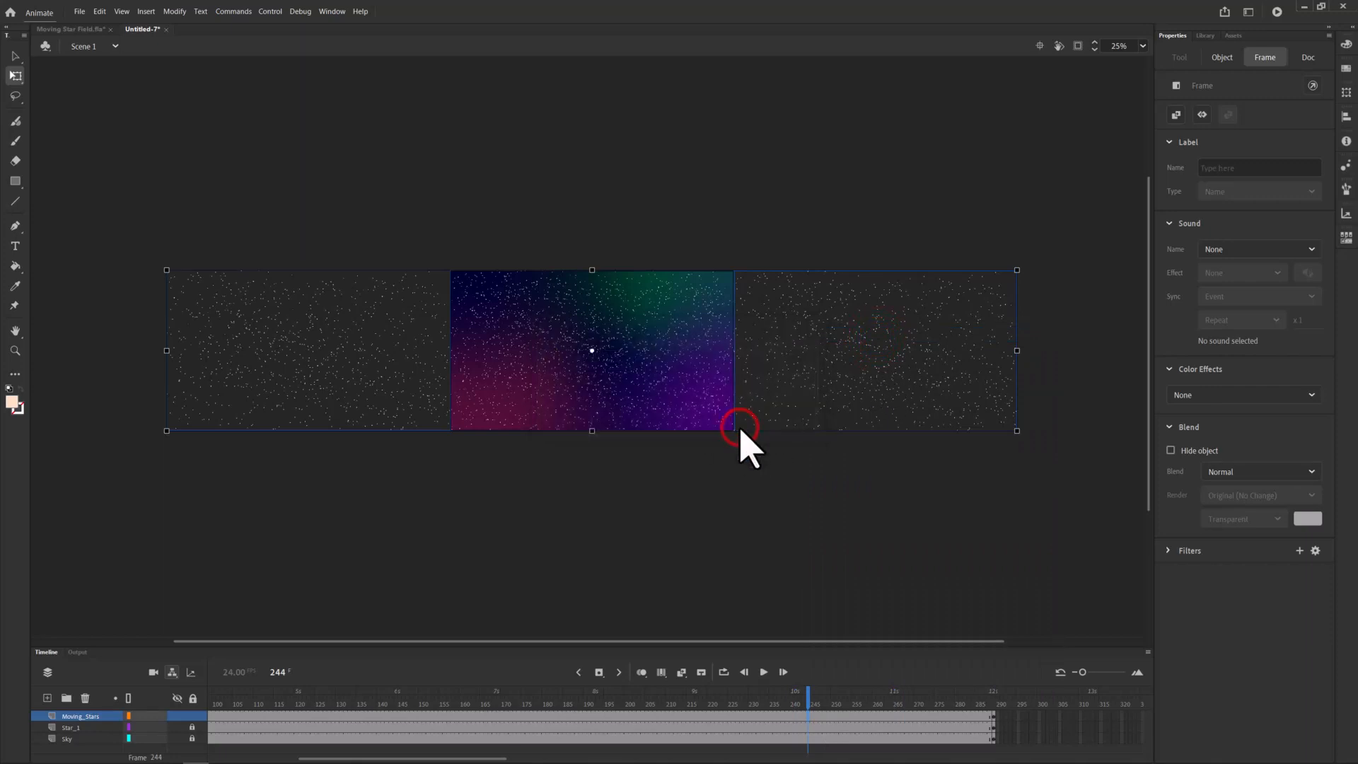
# Turn on looping and stretch the loop range from the first frame to frame 289.
pyautogui.click(724, 672)
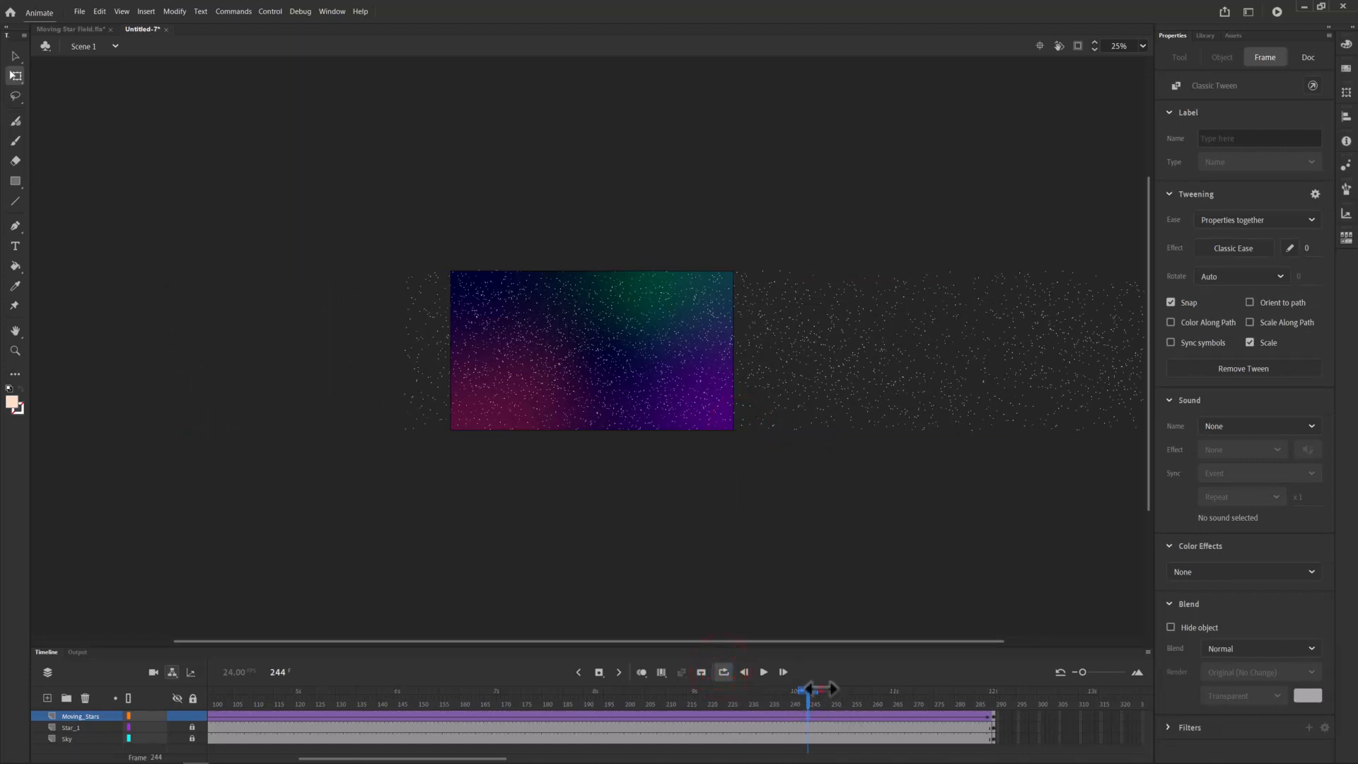
pyautogui.moveTo(822, 688); pyautogui.dragTo(994, 689)
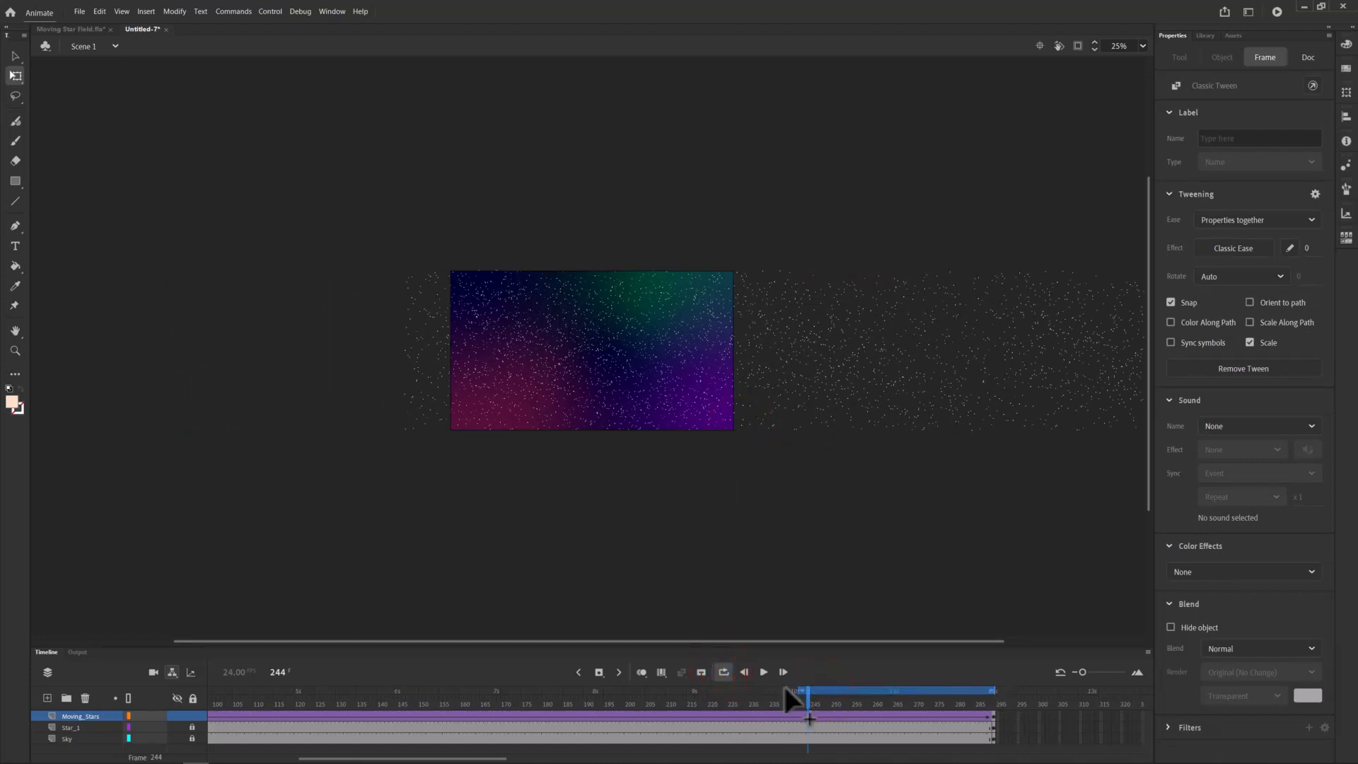
pyautogui.moveTo(796, 690)
pyautogui.mouseDown()
pyautogui.moveTo(6, 707)
pyautogui.moveTo(2, 693)
pyautogui.mouseUp()
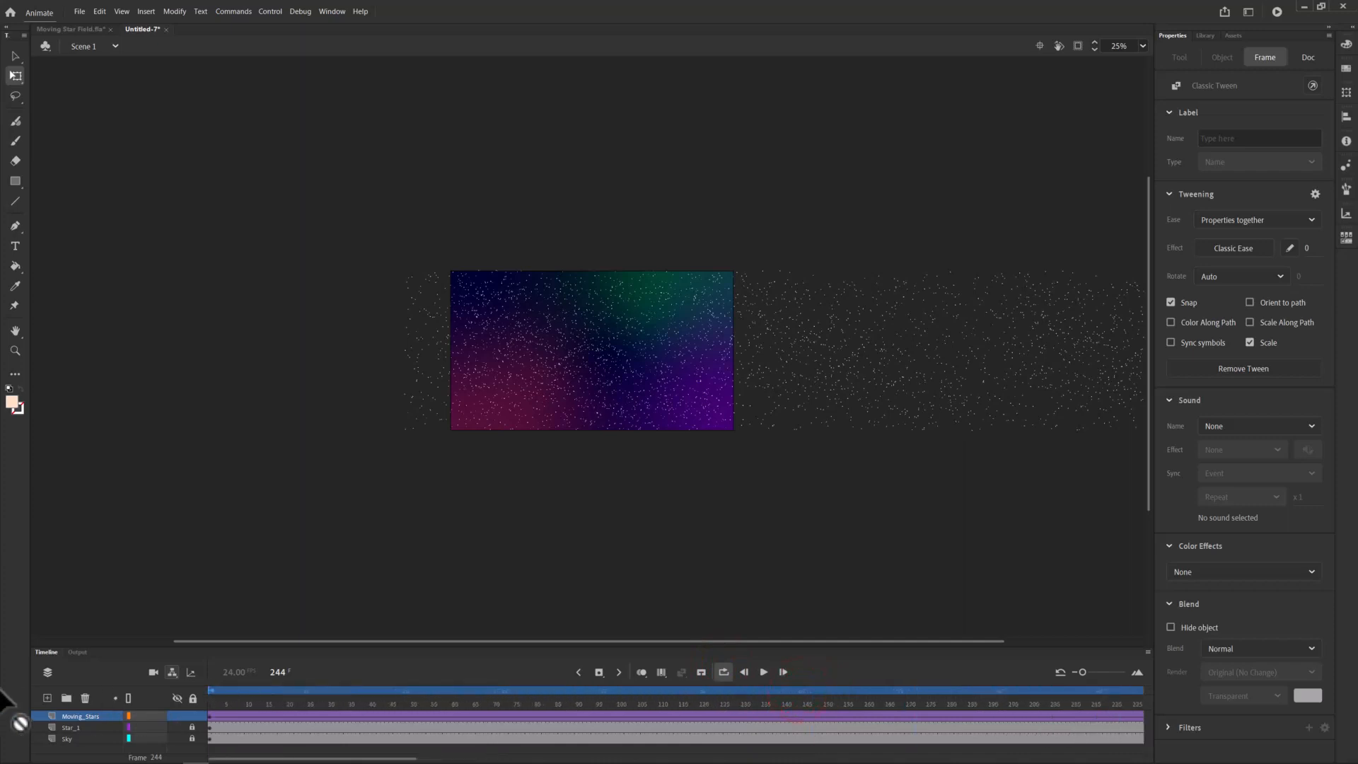
# Play the looping star animation and fit the stage in the window to review the motion.
pyautogui.click(764, 672)
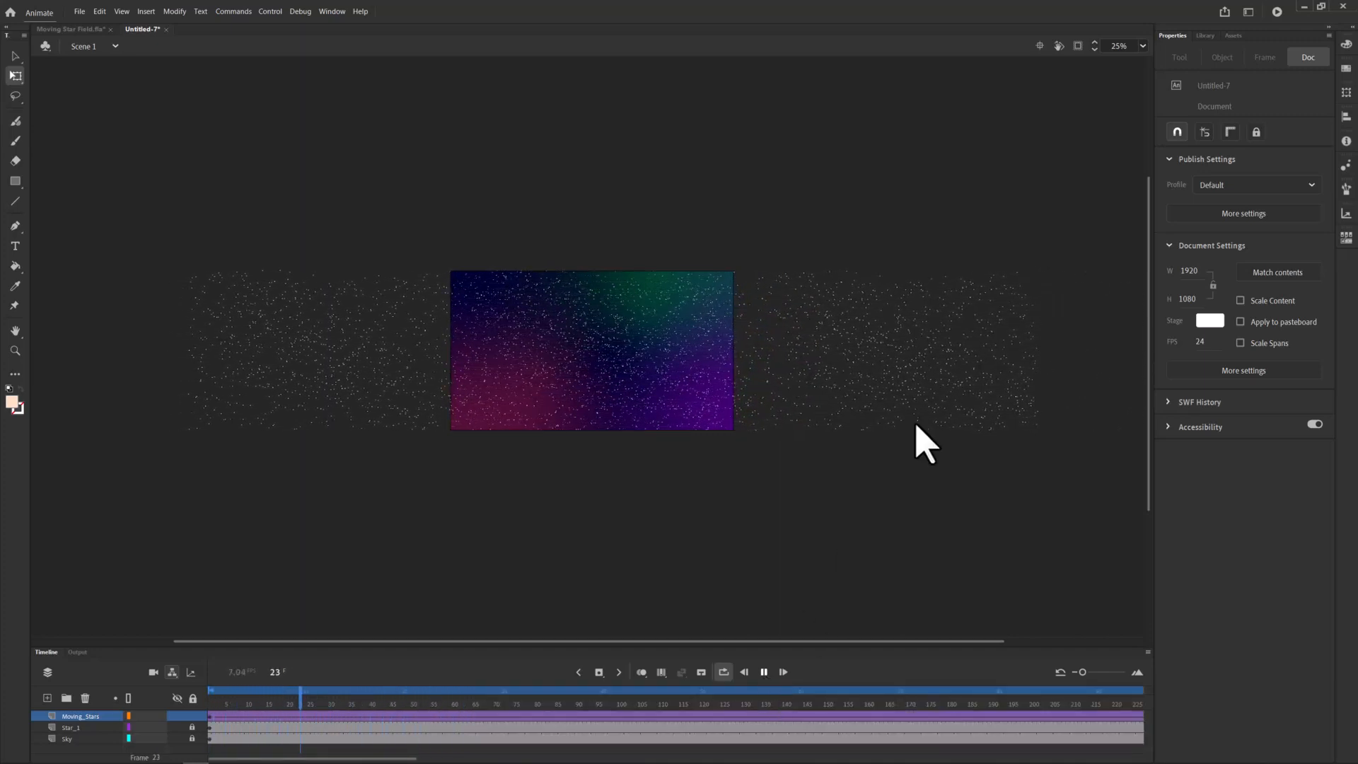
pyautogui.click(1143, 45)
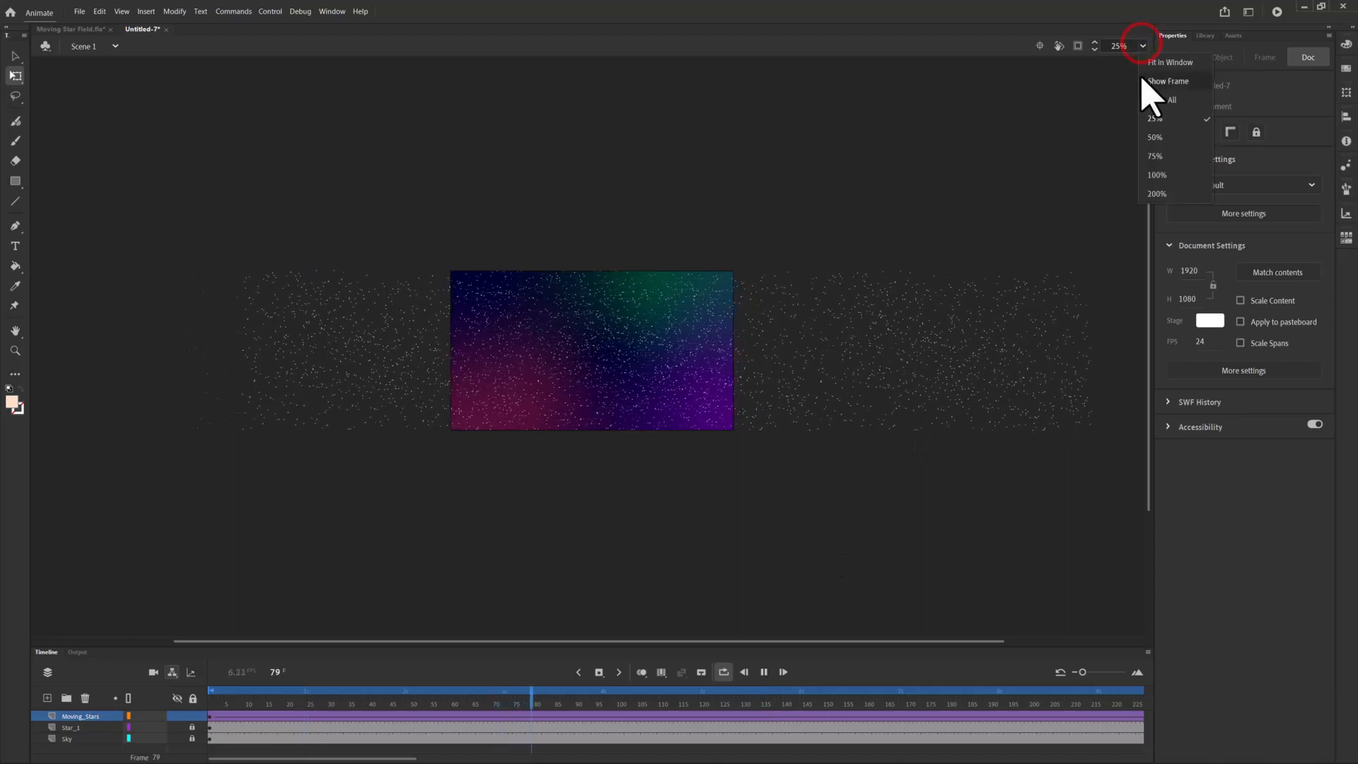
pyautogui.click(1168, 63)
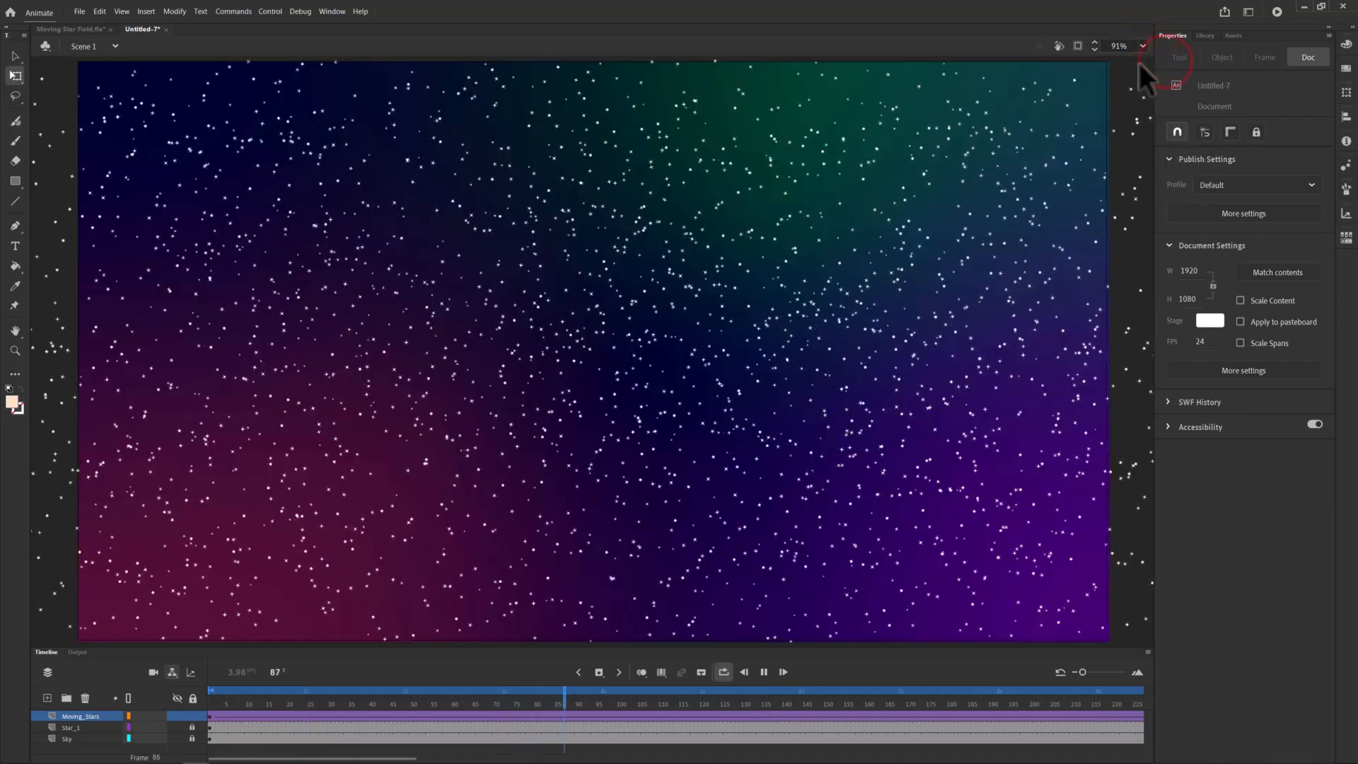